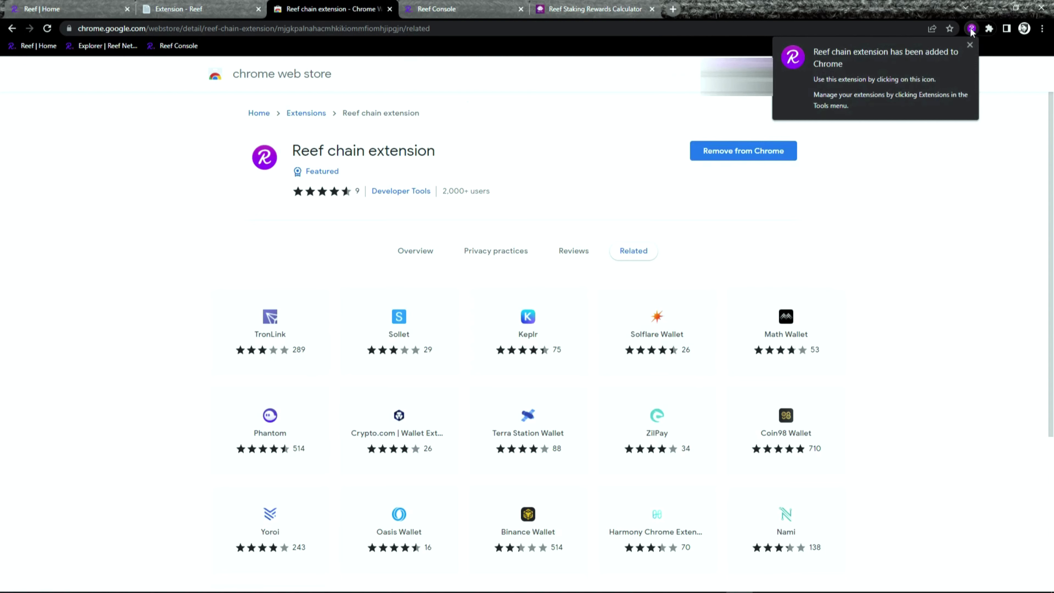
- Pin the Reef chain extension to the browser, open it and accept its welcome notes
click(988, 29)
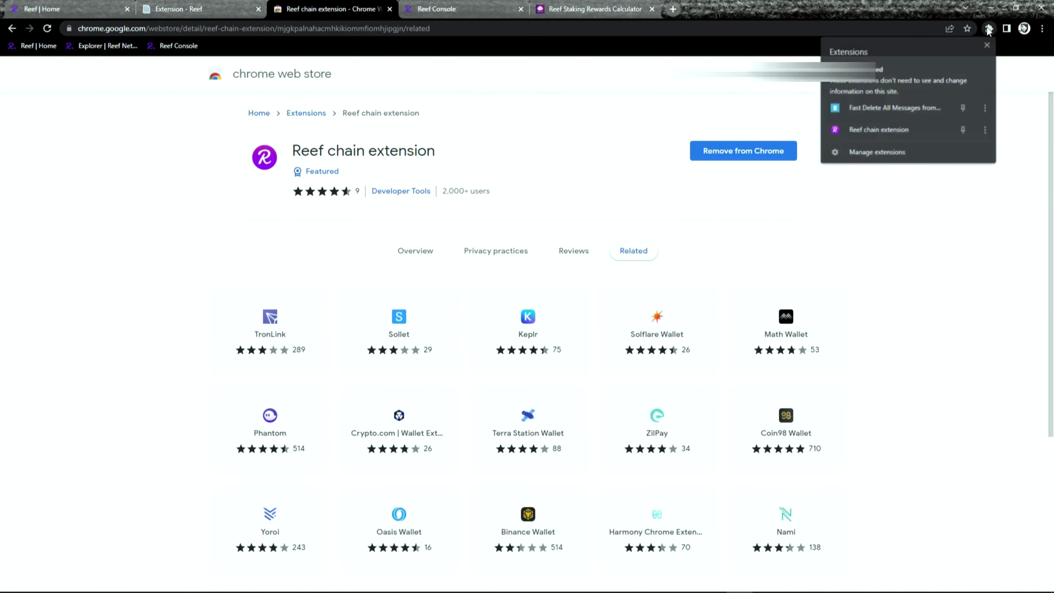
click(963, 131)
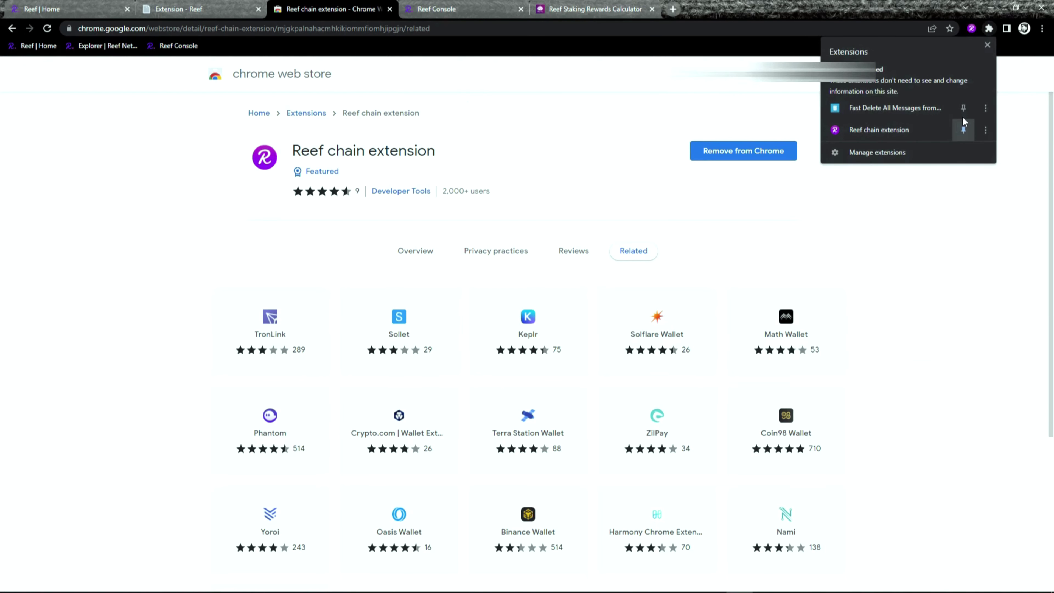
click(971, 29)
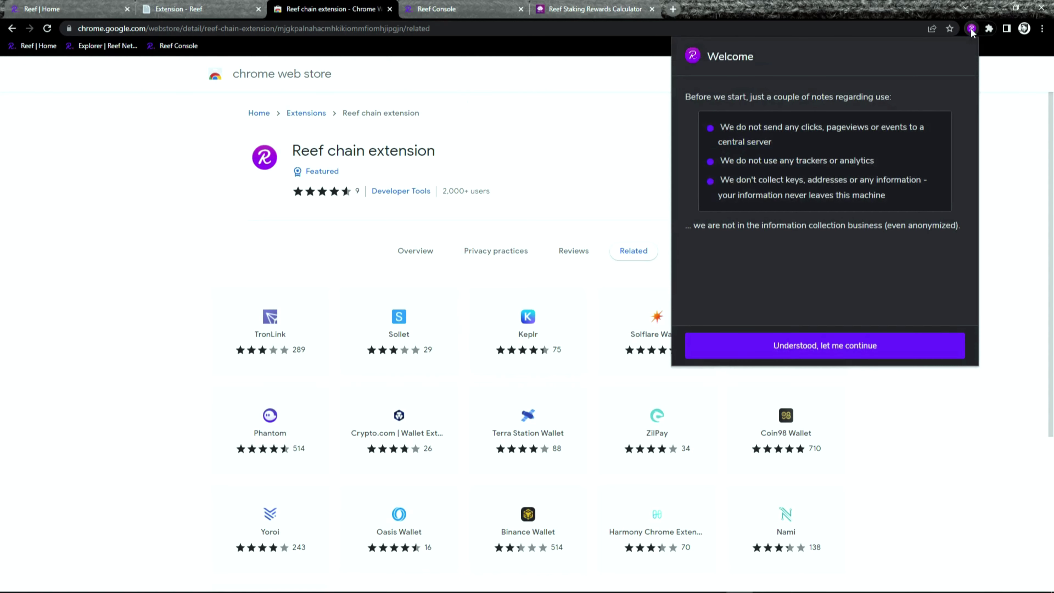
click(939, 351)
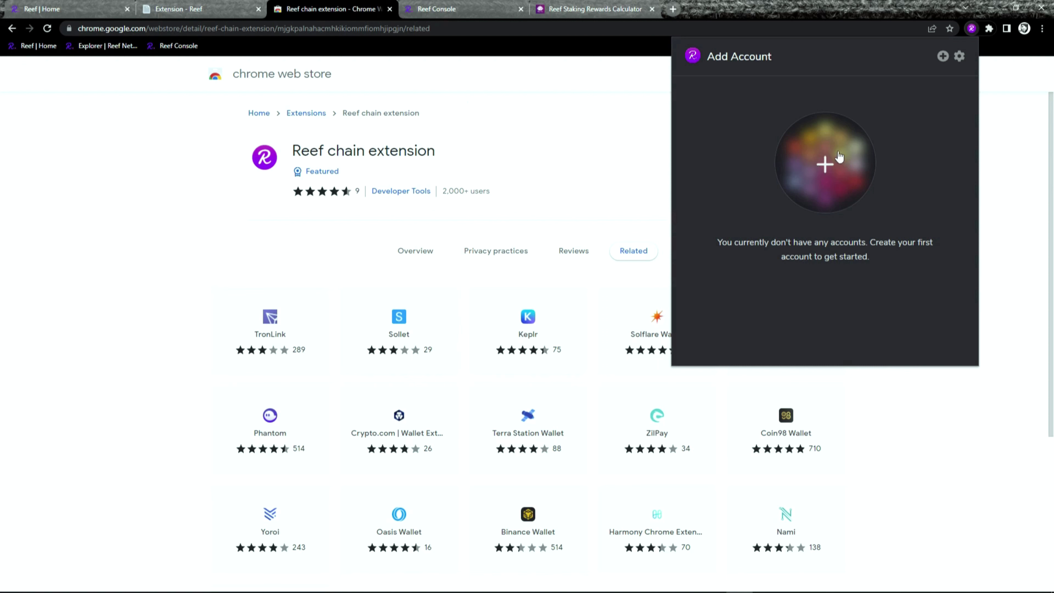
- Start creating a new account, copy the generated mnemonic seed, confirm it is saved safely and continue to the account details
click(943, 58)
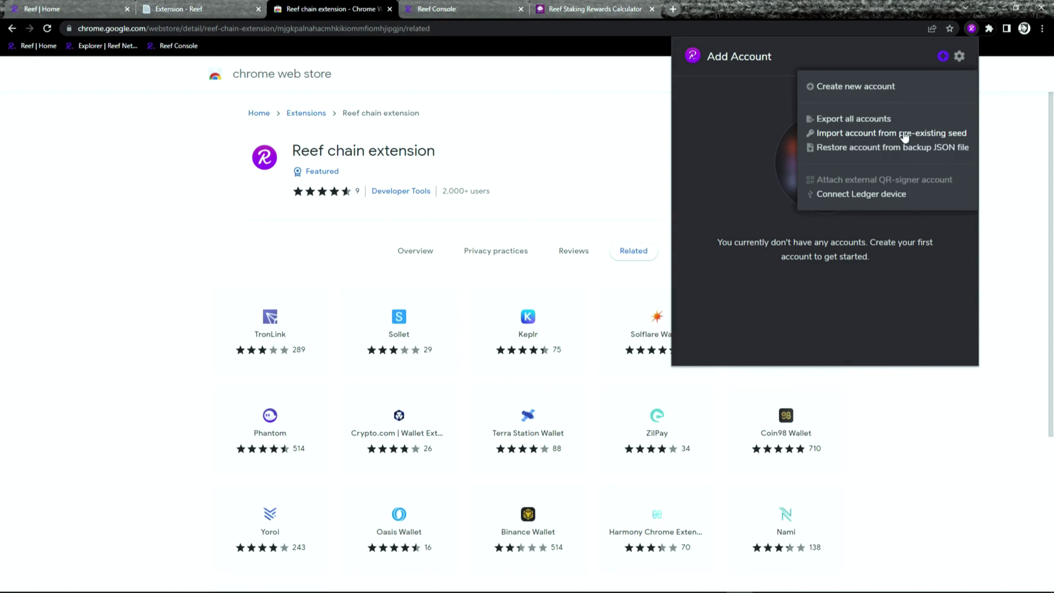
click(933, 286)
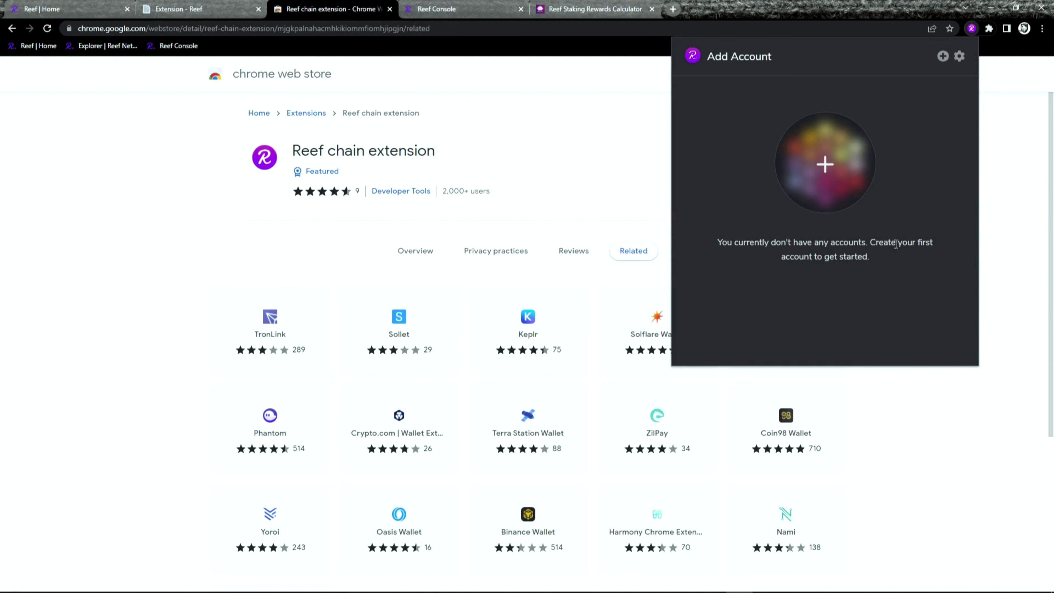
click(824, 166)
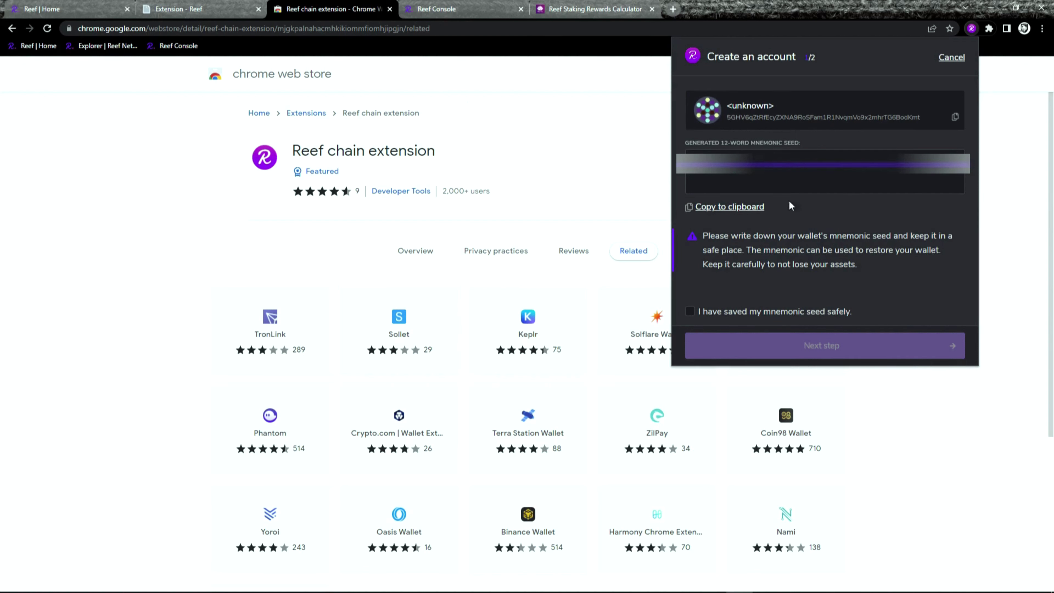
click(733, 208)
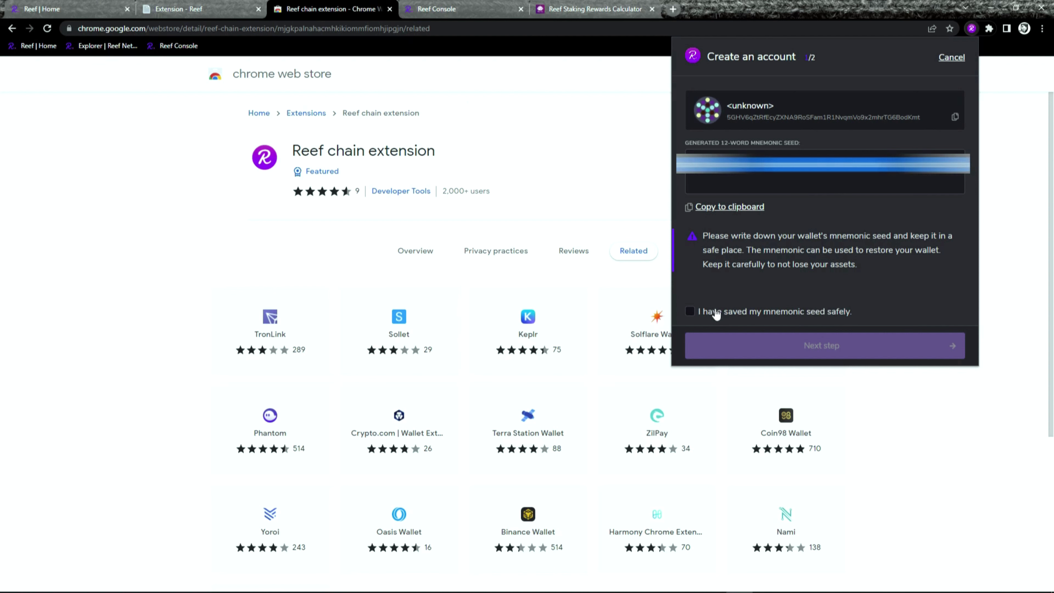
click(849, 314)
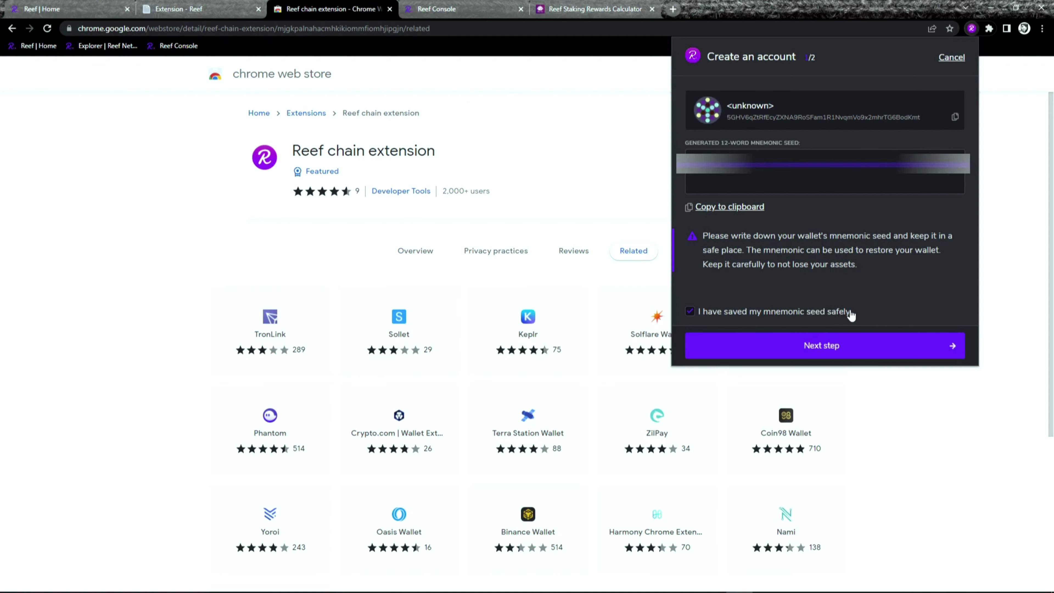
click(874, 347)
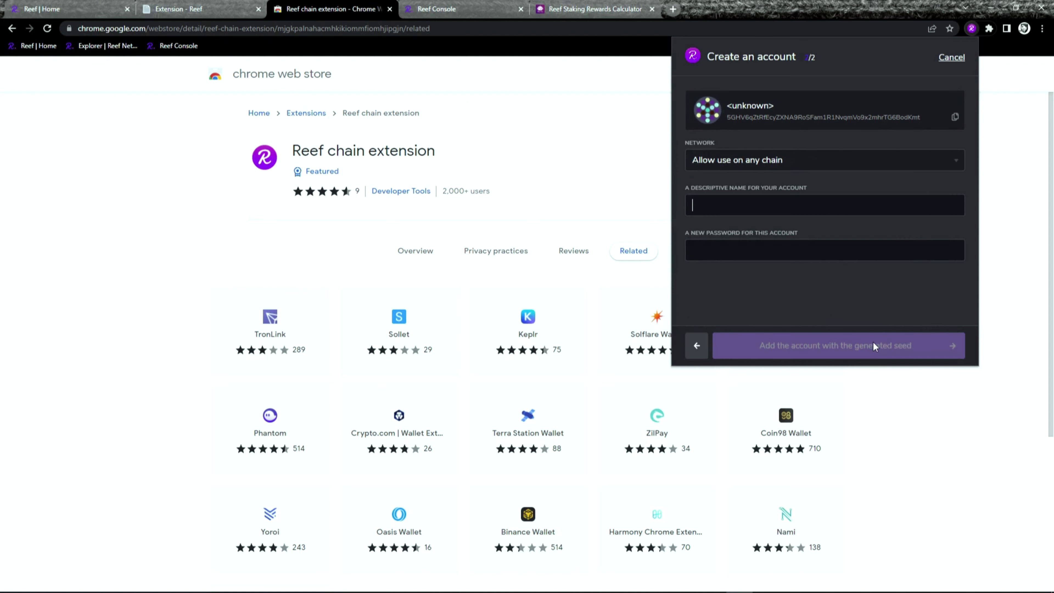
- Create the account on Reef Mainnet with the name "Reef test Wallet", entering and repeating the new account password
click(812, 164)
click(814, 187)
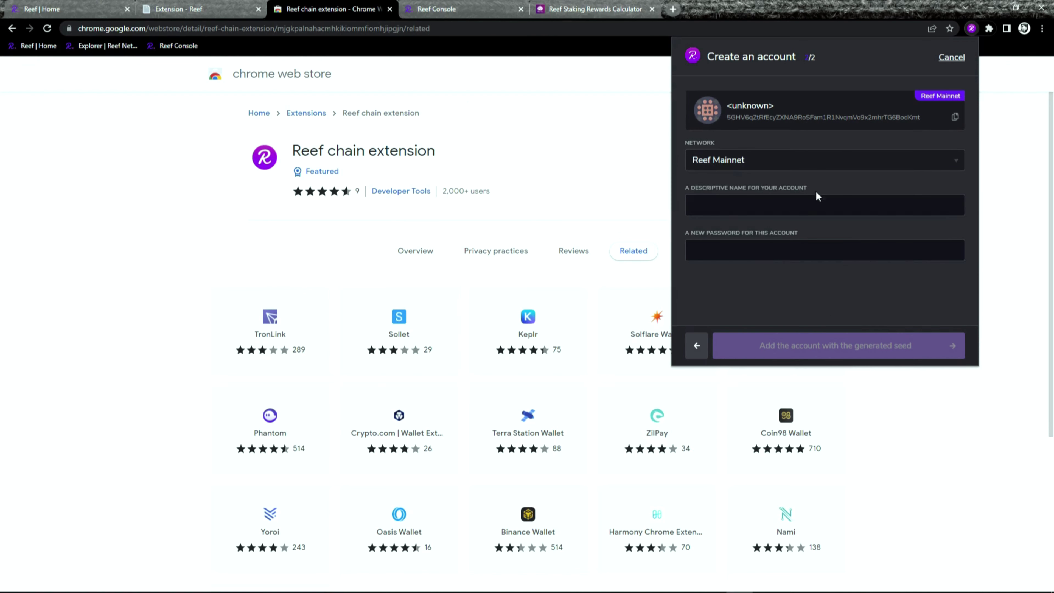
click(822, 204)
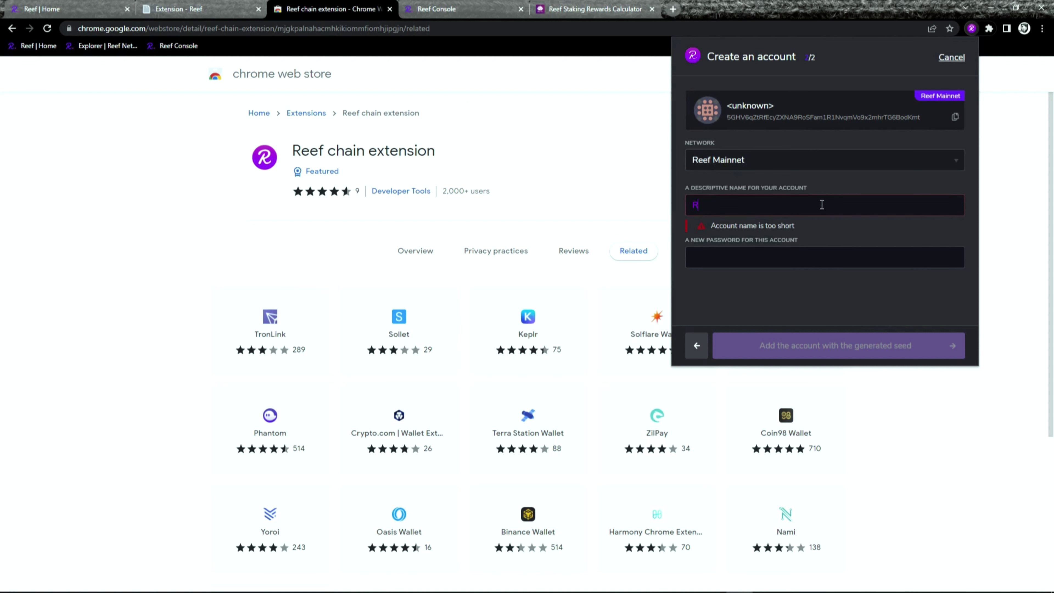
text(Reef test Wa)
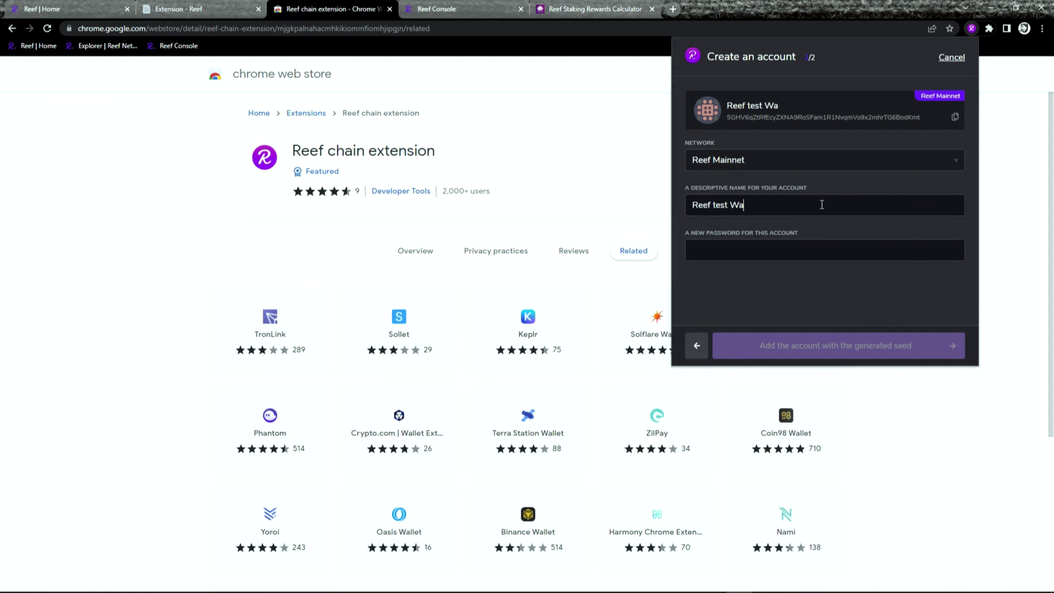
text(llet••••••••••••)
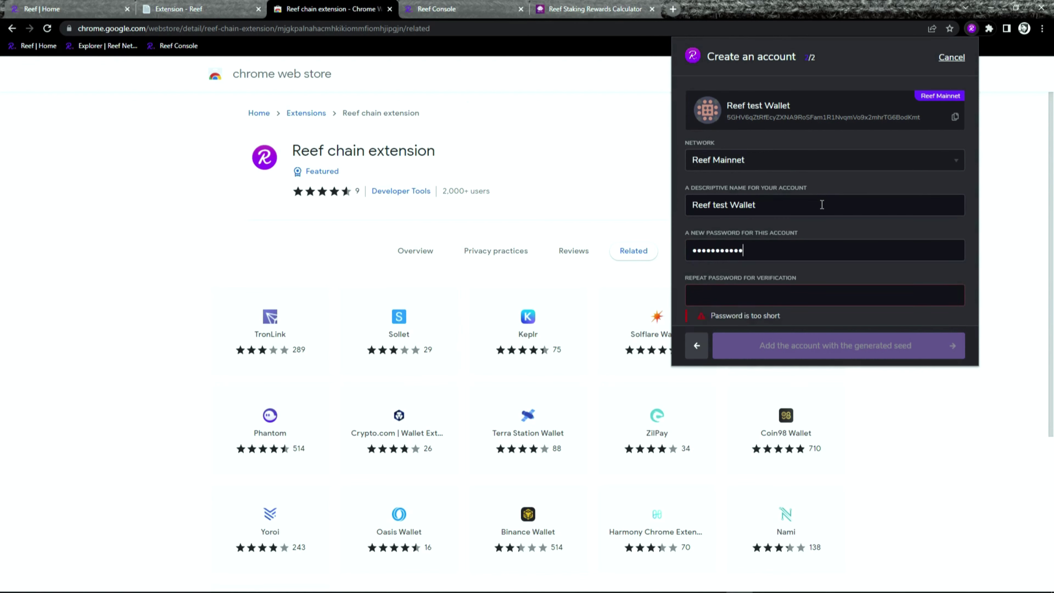
key(Tab)
text(••••••••••••)
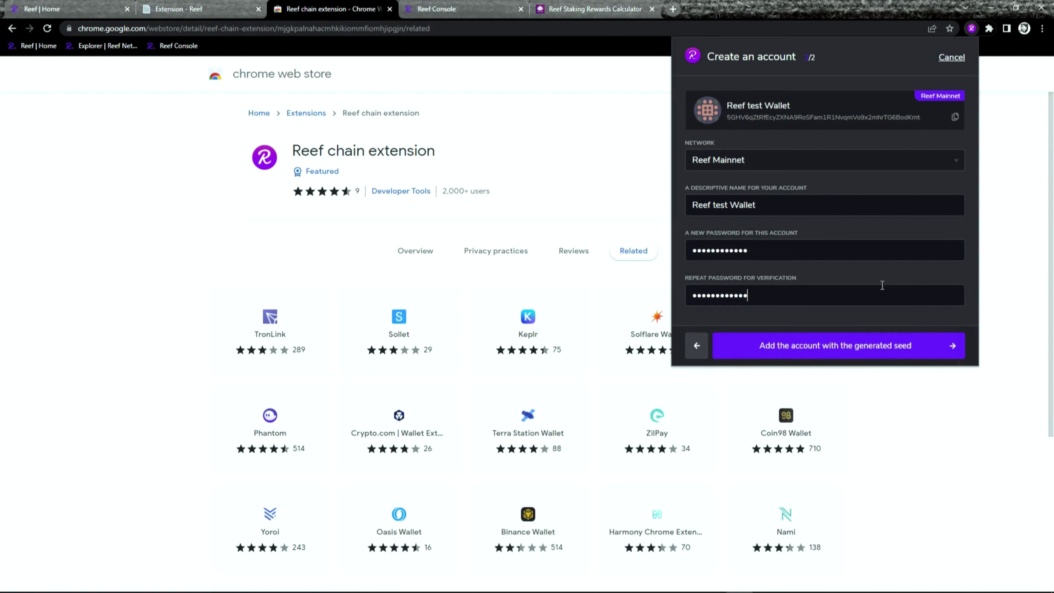
click(930, 354)
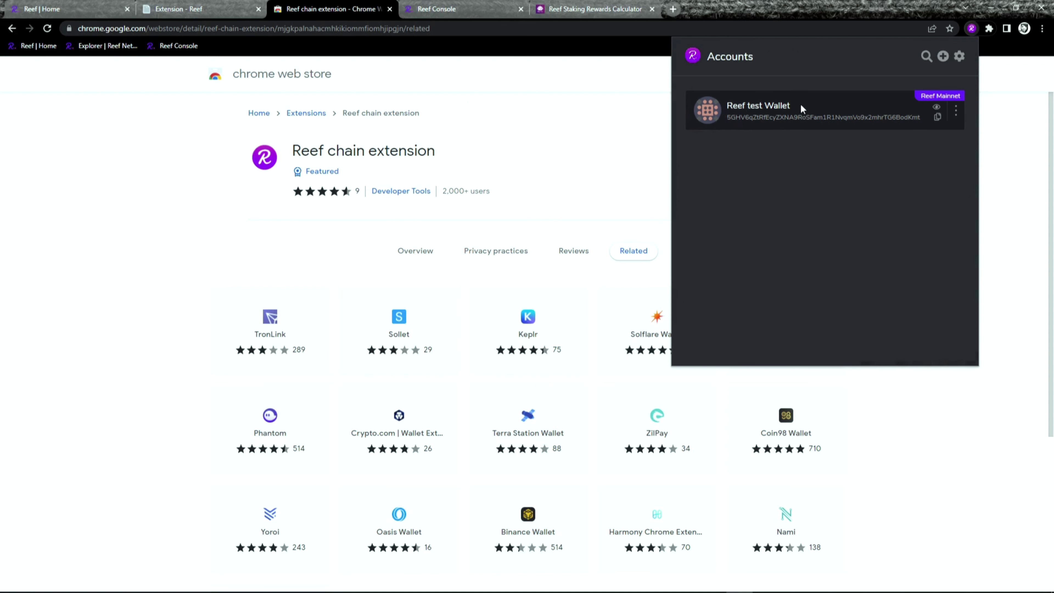
- Start importing an account from a pre-existing seed, paste the mnemonic seed, and cancel the import
click(944, 56)
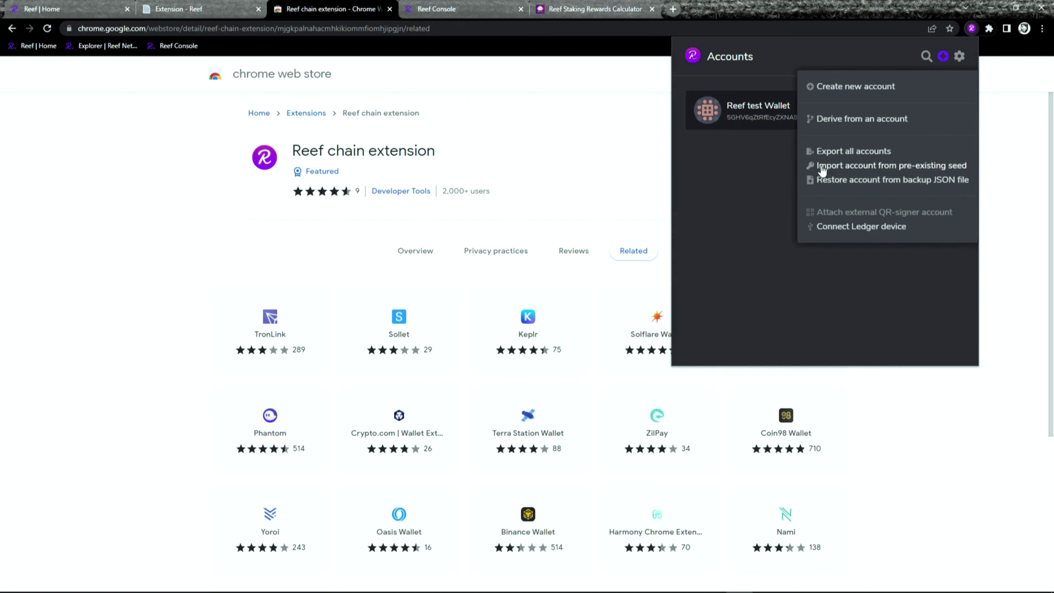
click(962, 167)
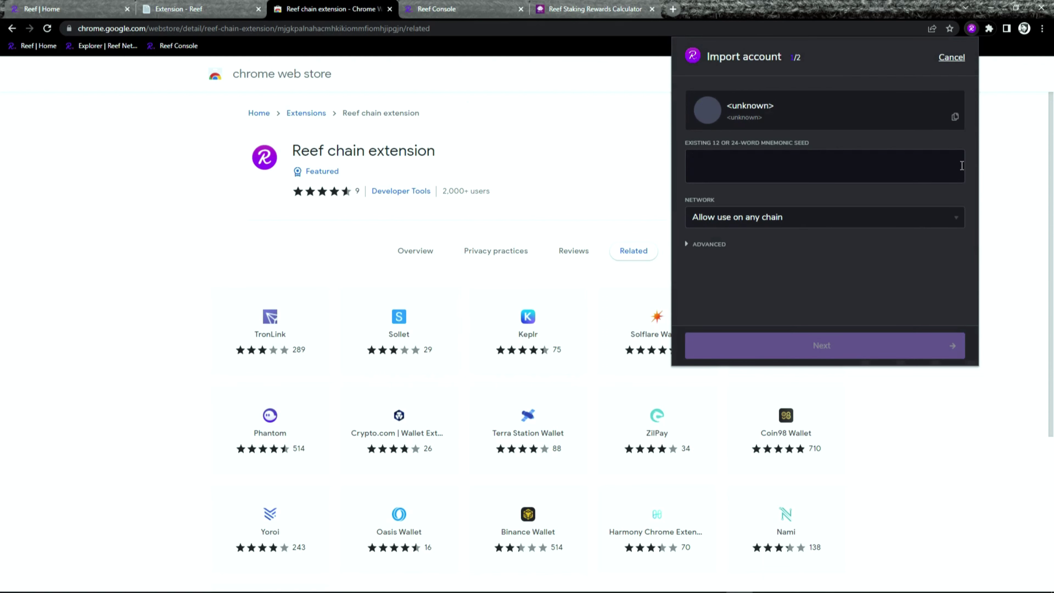
right_click(698, 157)
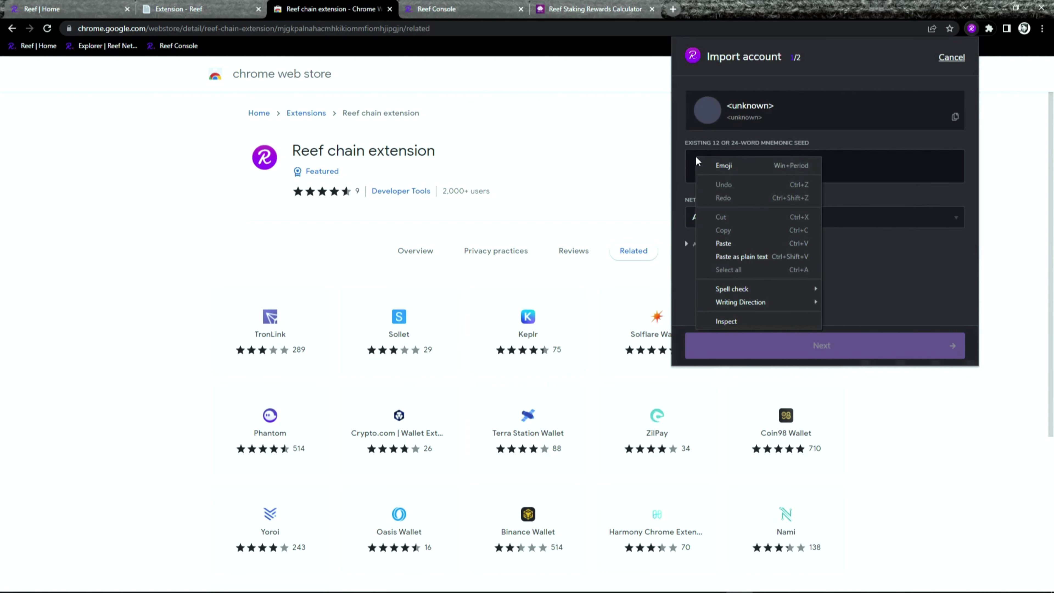
click(735, 248)
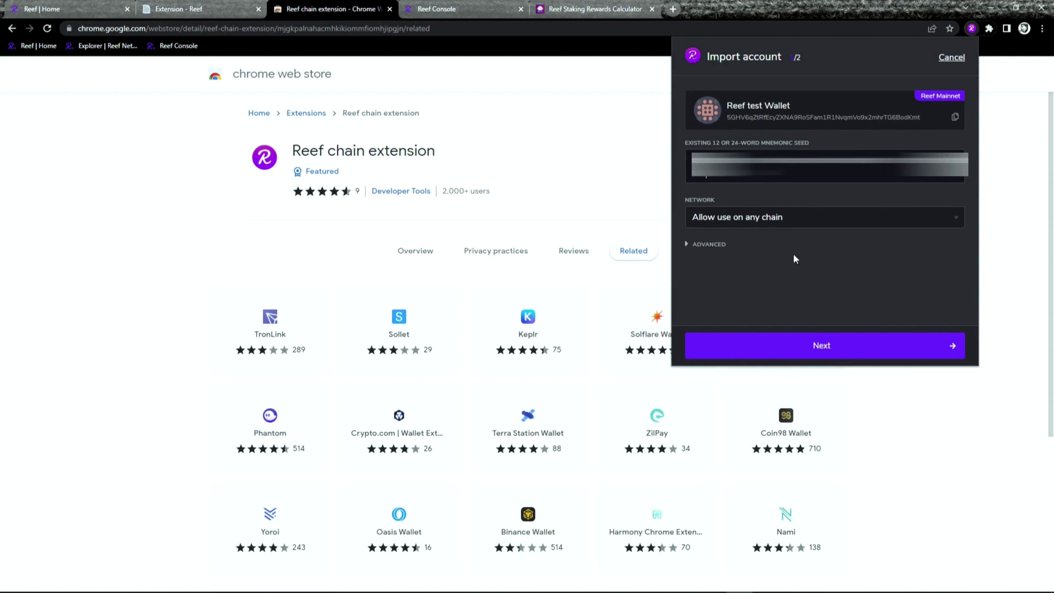
click(951, 58)
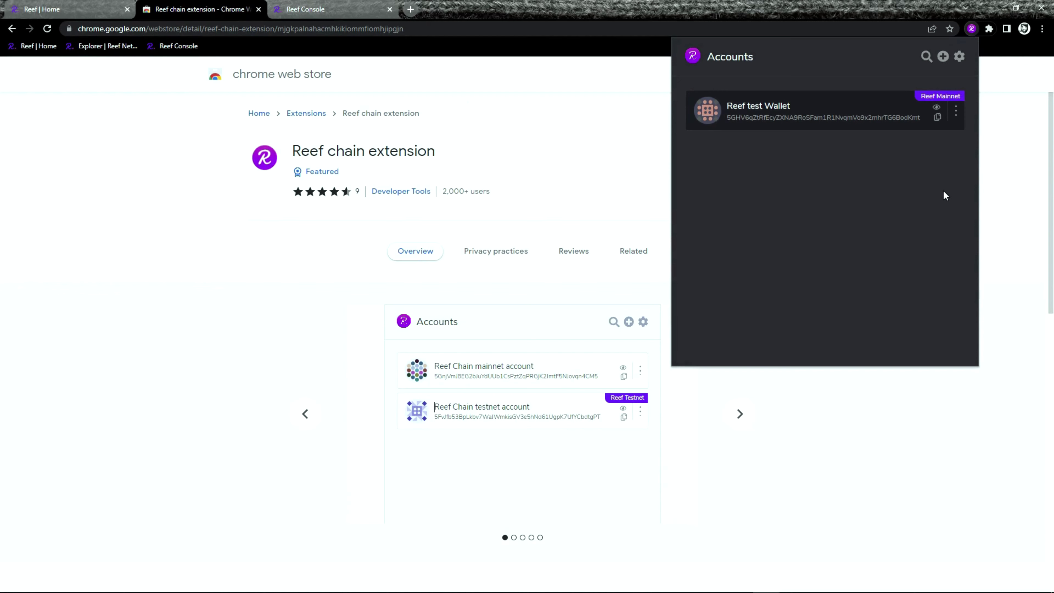
- Copy the address of Reef test Wallet and look up that account on Reefscan, reached from the Reef home page
click(709, 111)
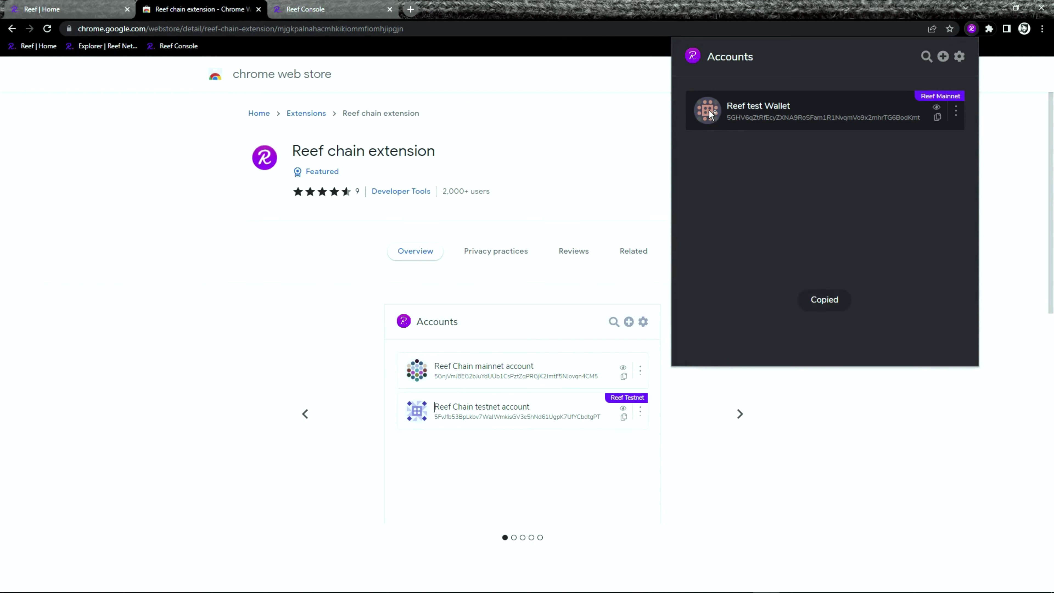
click(83, 9)
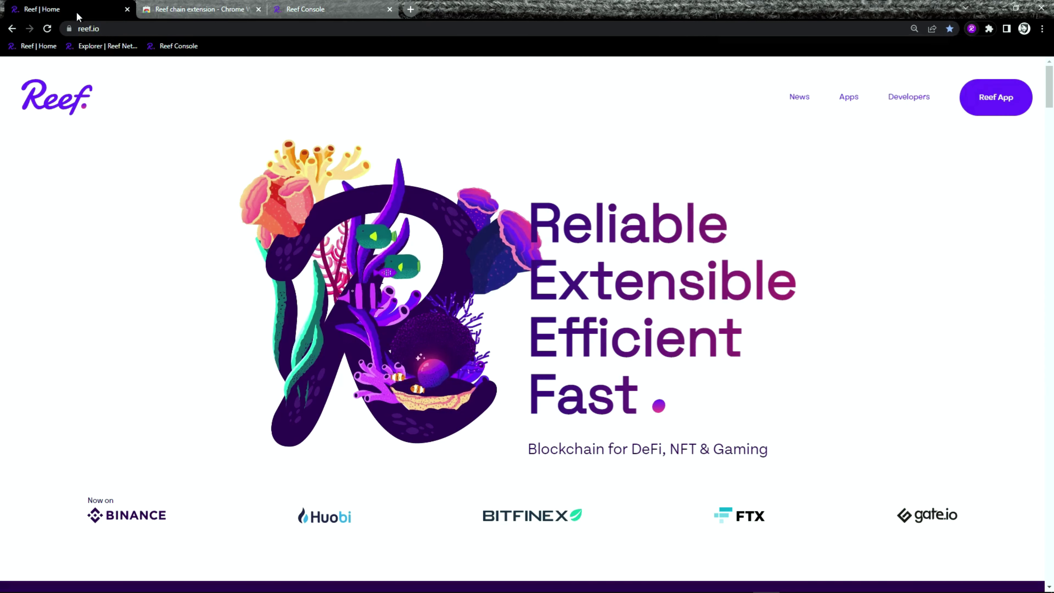
mouse_move(849, 99)
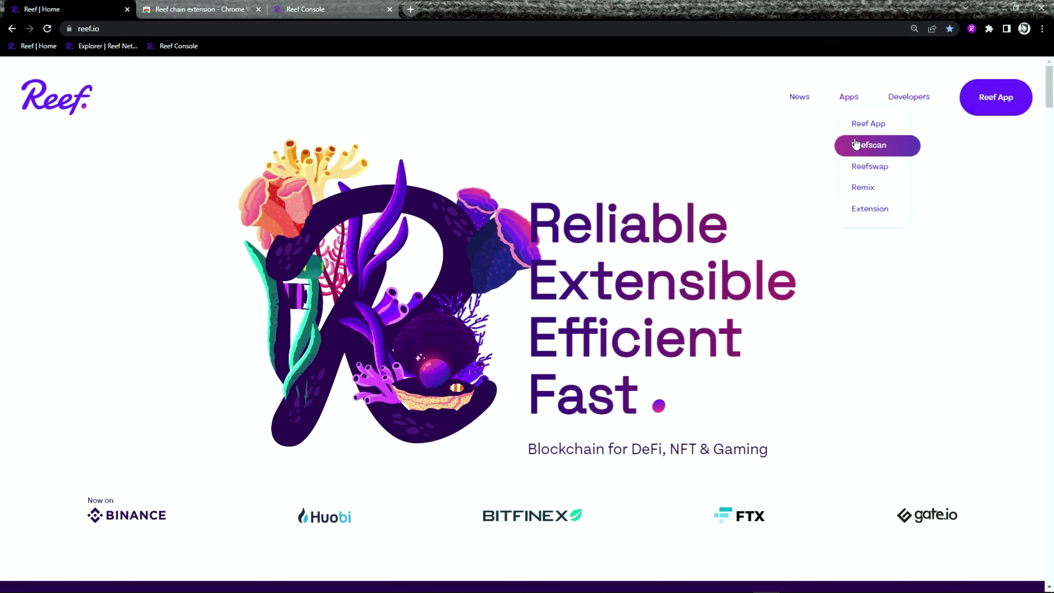
click(899, 150)
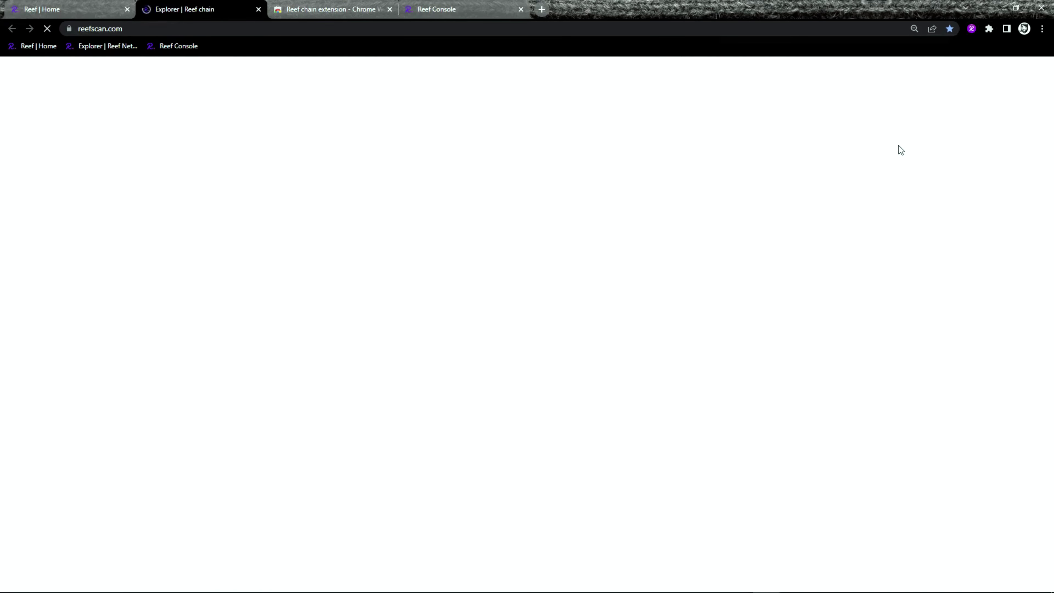
click(350, 148)
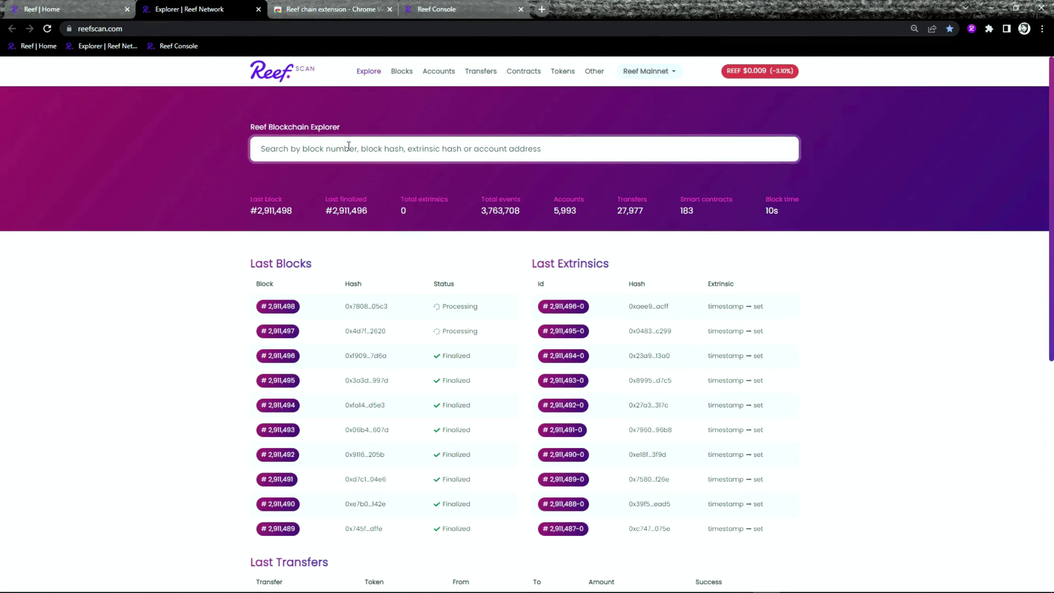
right_click(349, 147)
click(383, 232)
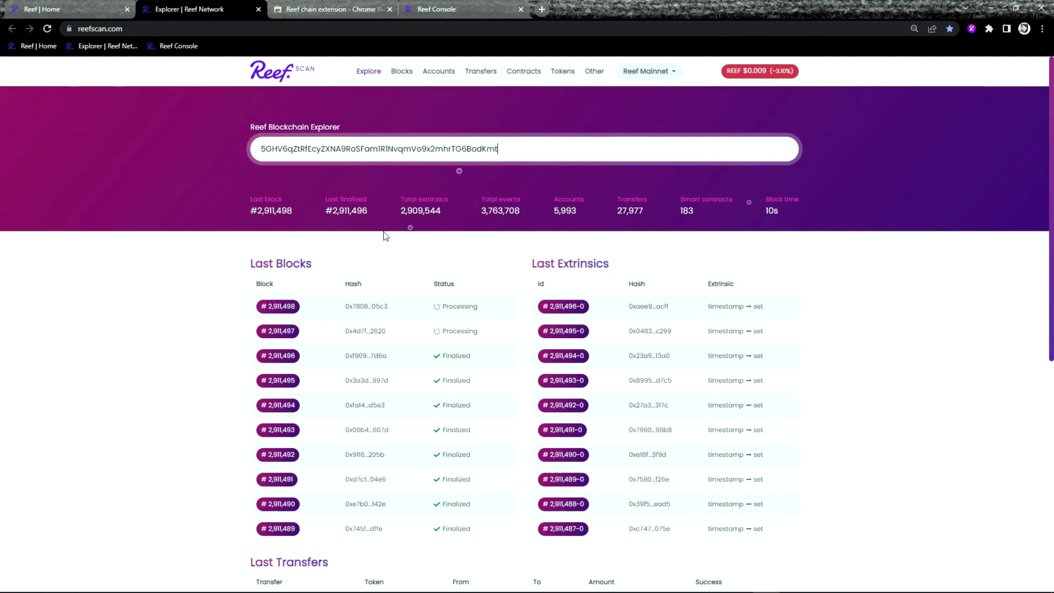
key(Return)
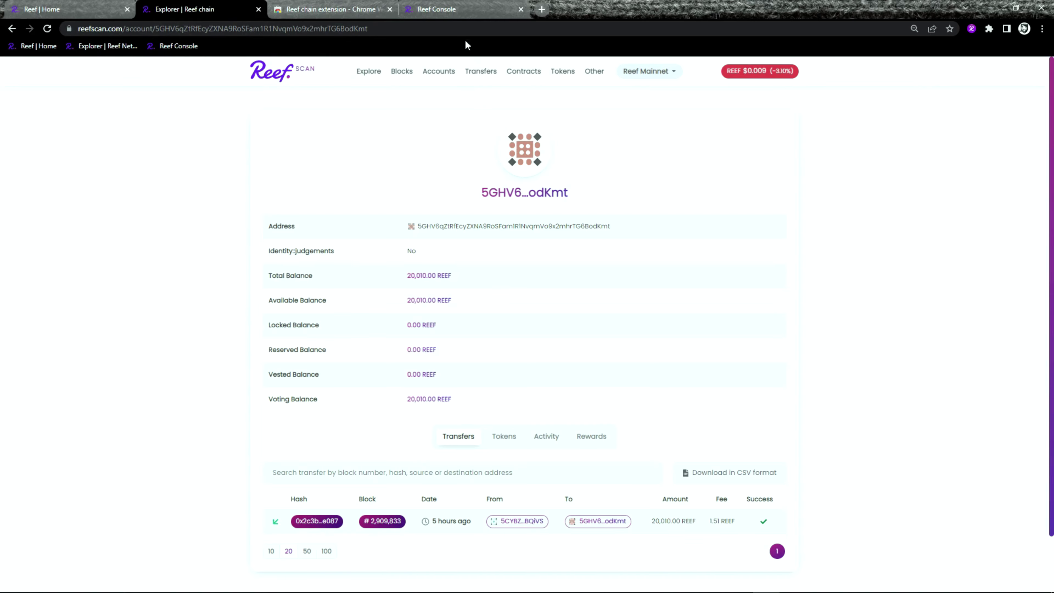
- Allow console.reefscan.com in the Reef extension's website access and open the Reef Console's accounts page
click(460, 16)
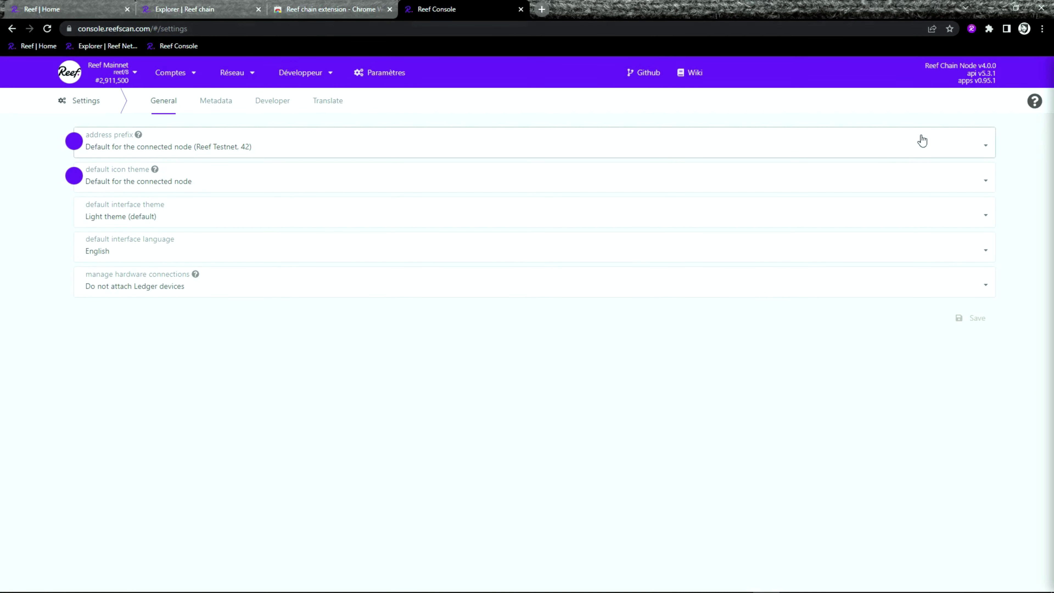
click(972, 29)
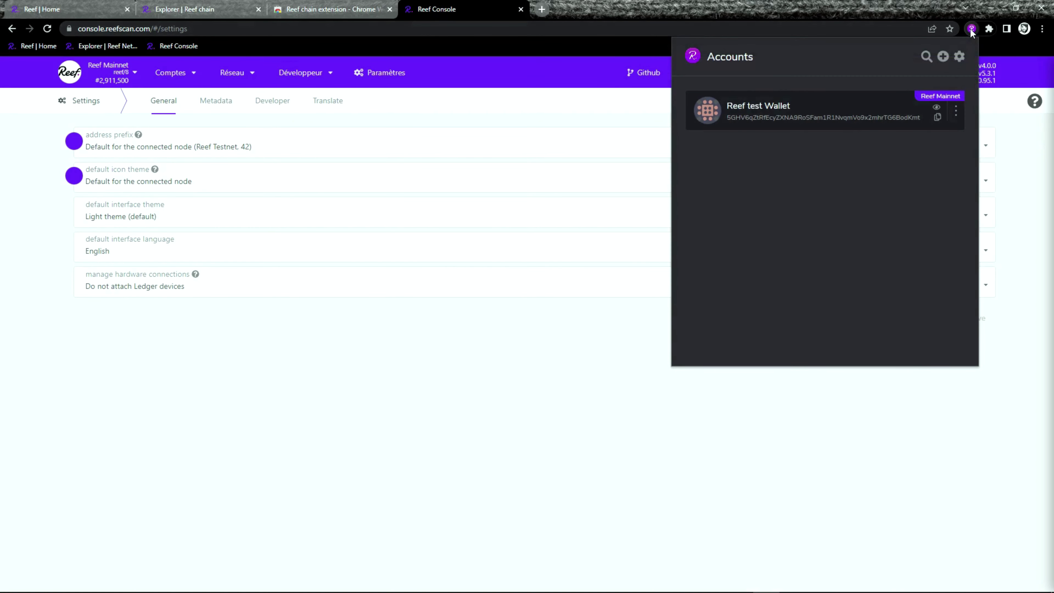
click(960, 59)
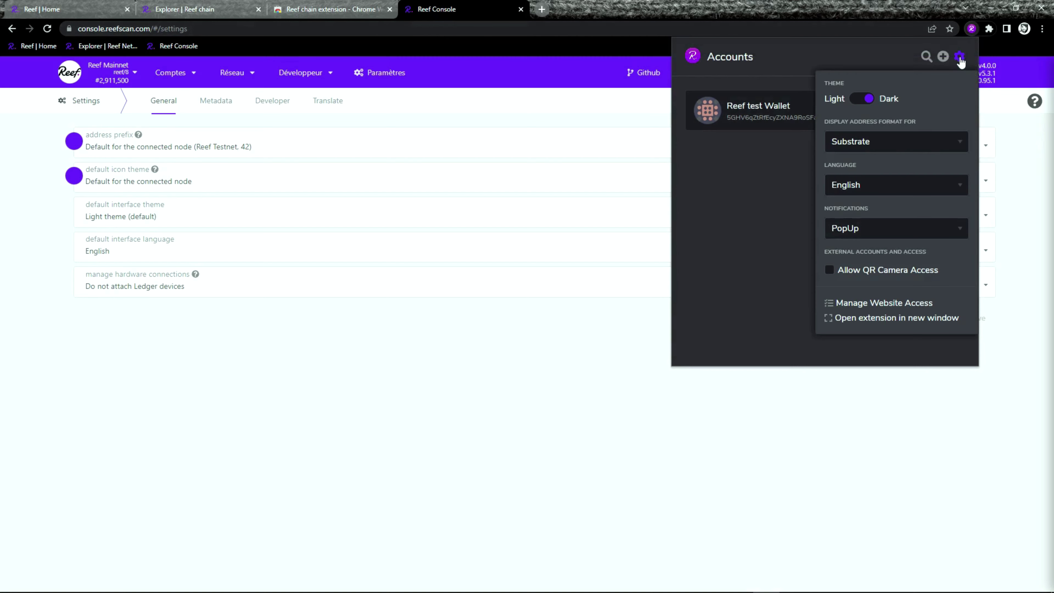
click(883, 303)
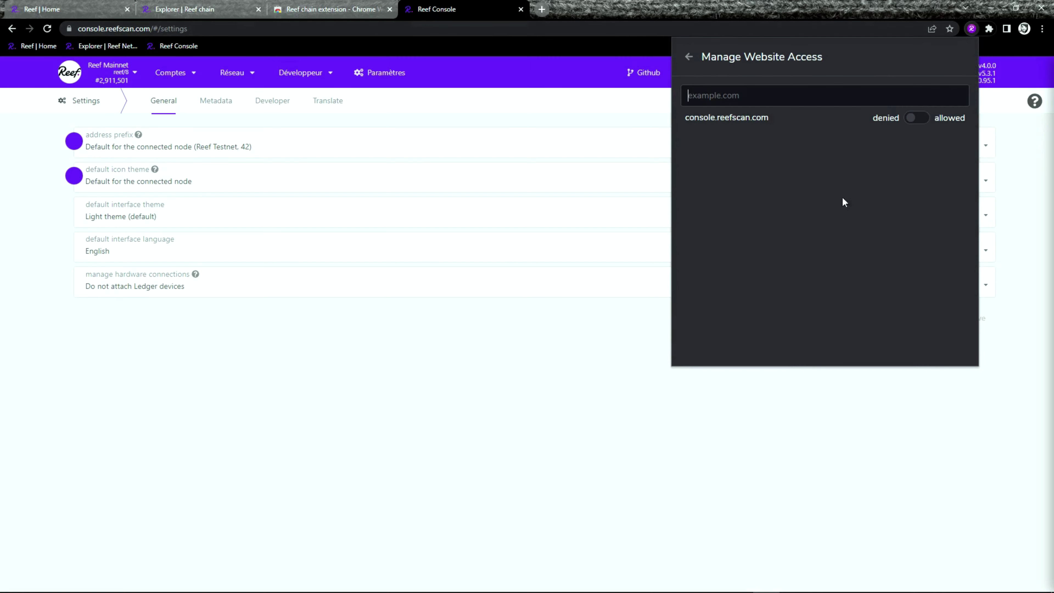
click(923, 118)
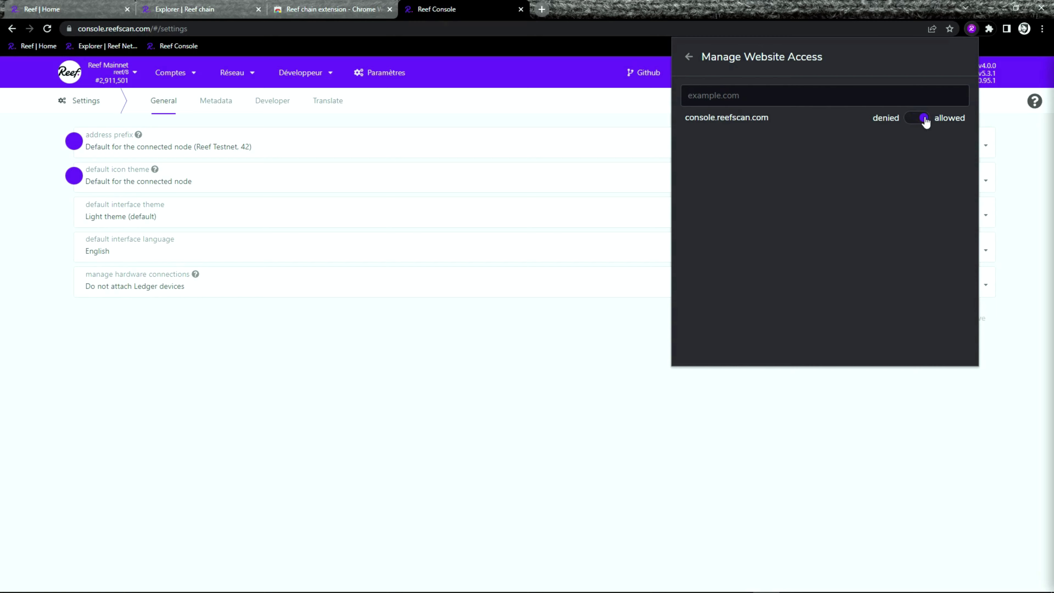
click(539, 370)
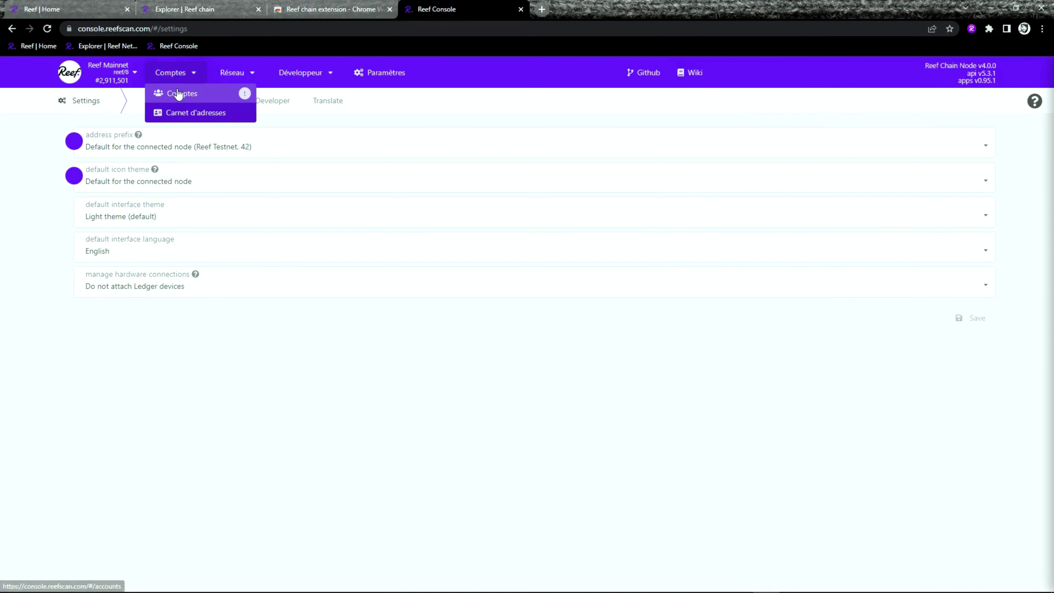
click(178, 94)
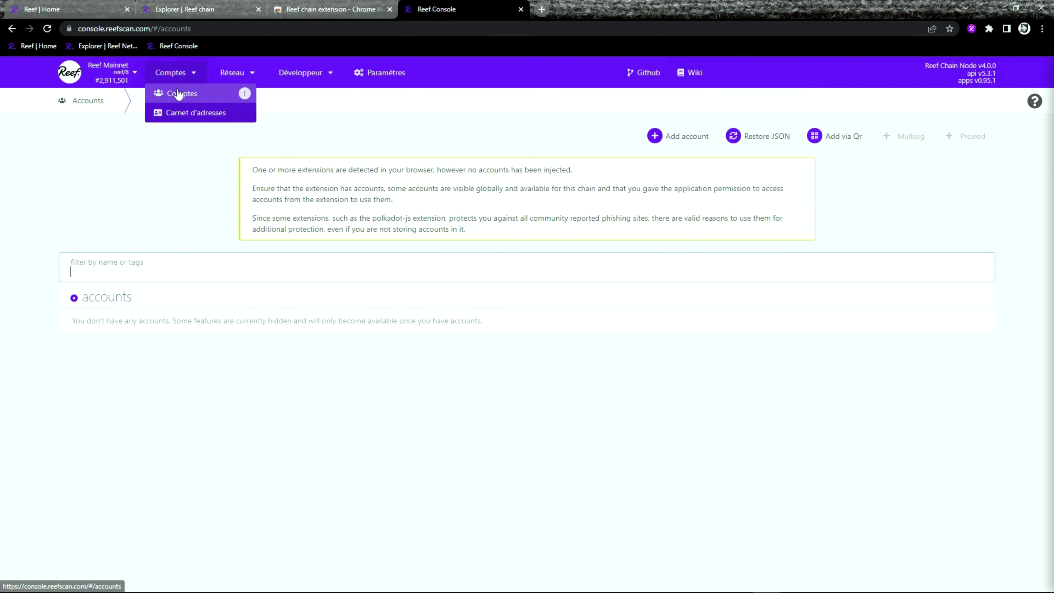
- Reload the console's accounts page, update the Reef extension's chain metadata for Reef Mainnet, and approve the update
click(46, 28)
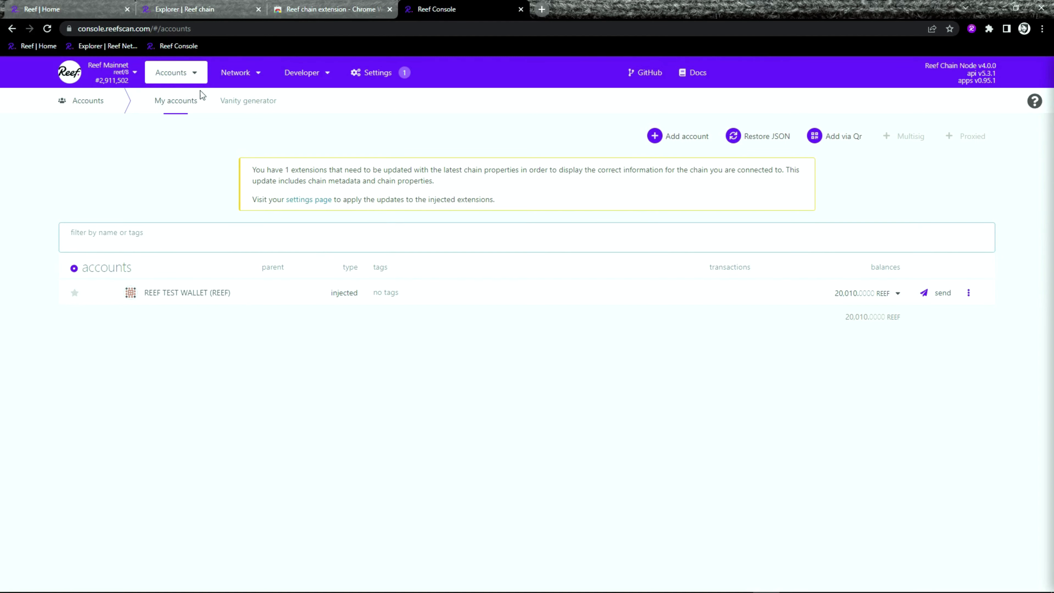
mouse_move(178, 77)
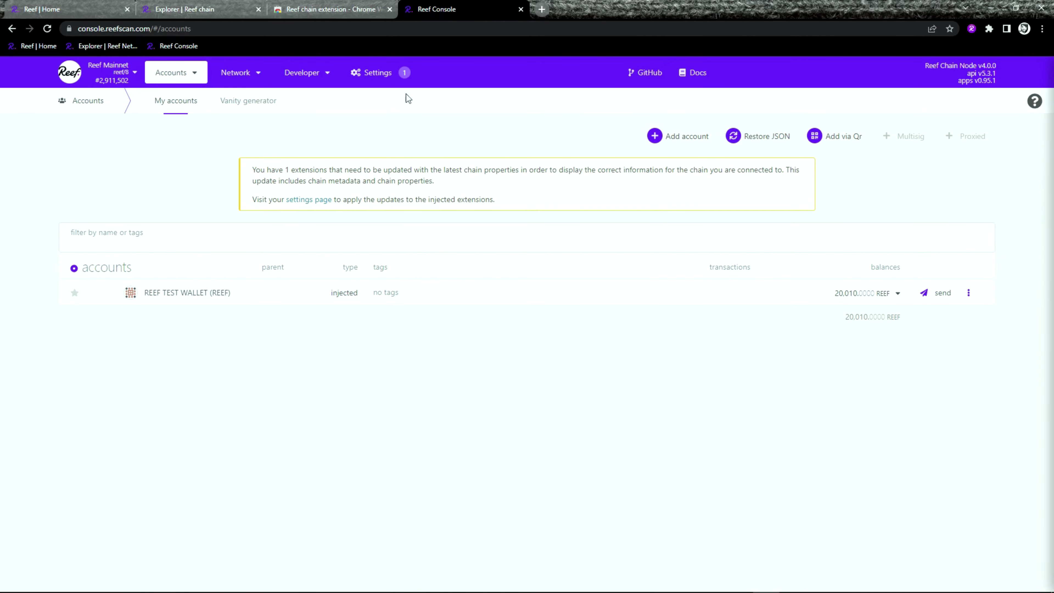
click(386, 77)
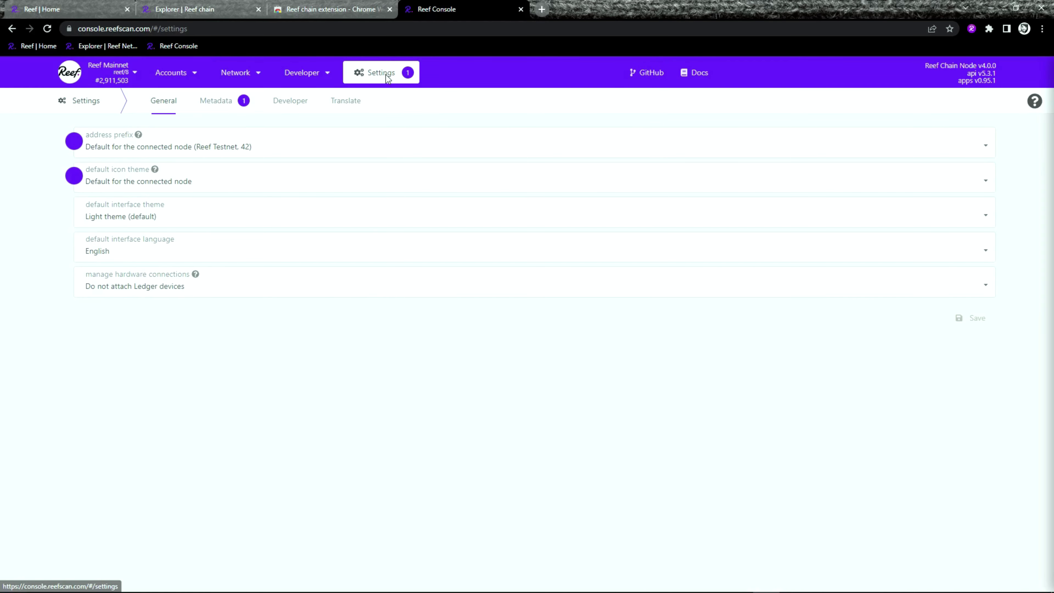
click(222, 105)
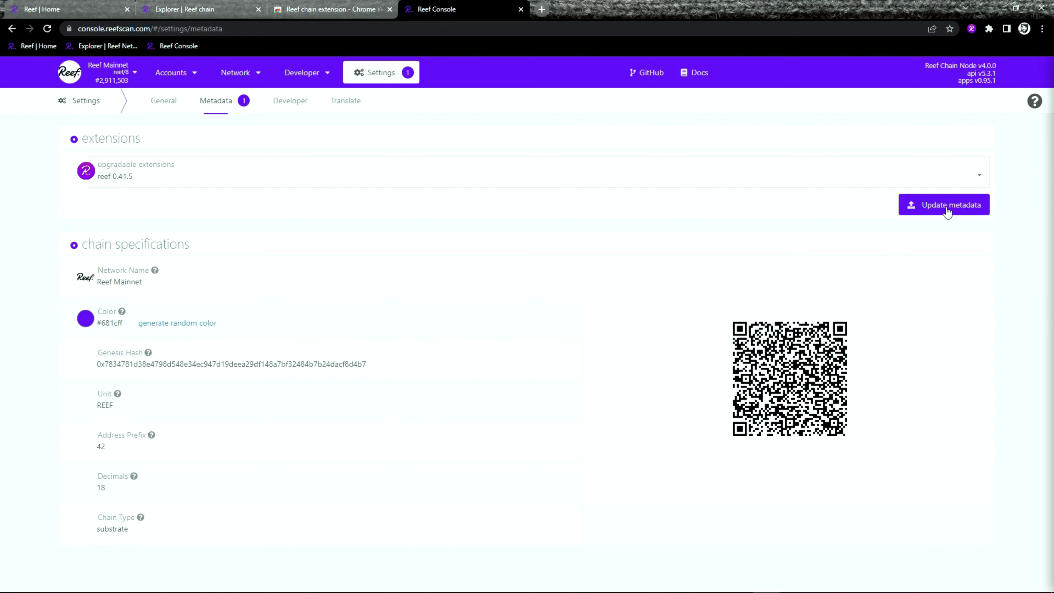
click(946, 205)
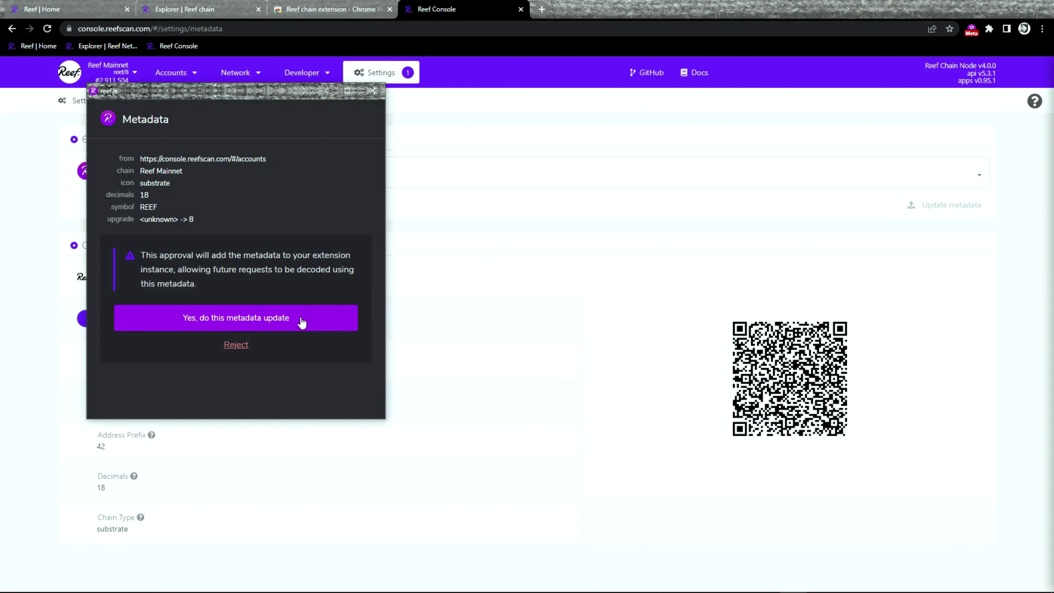
click(302, 323)
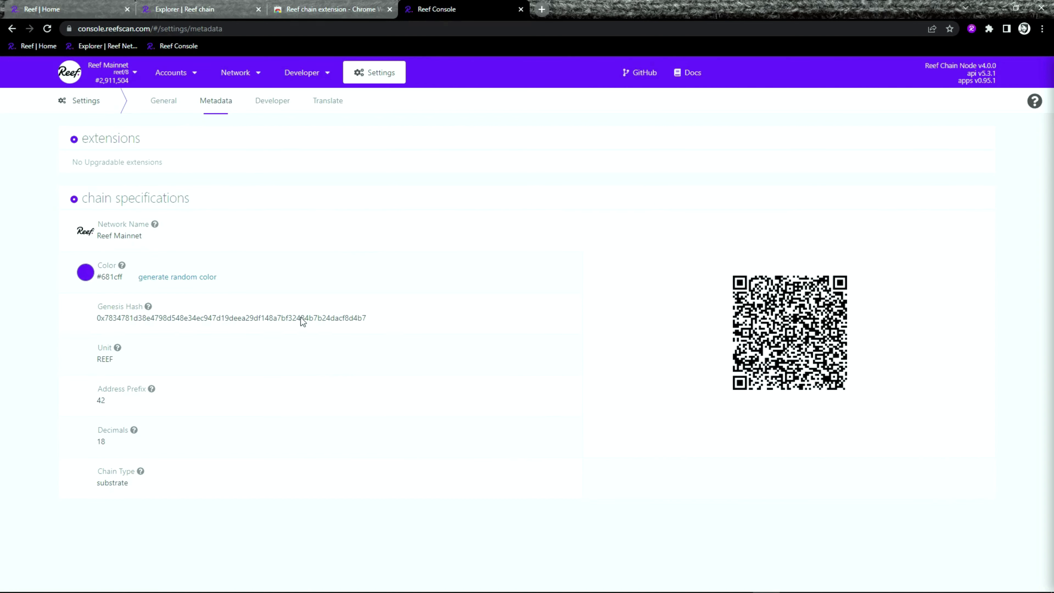
- Set up a new stash in the staking account actions, bonding 20000 REEF with payment destination "Stash account (increase the amount at stake)"
mouse_move(177, 73)
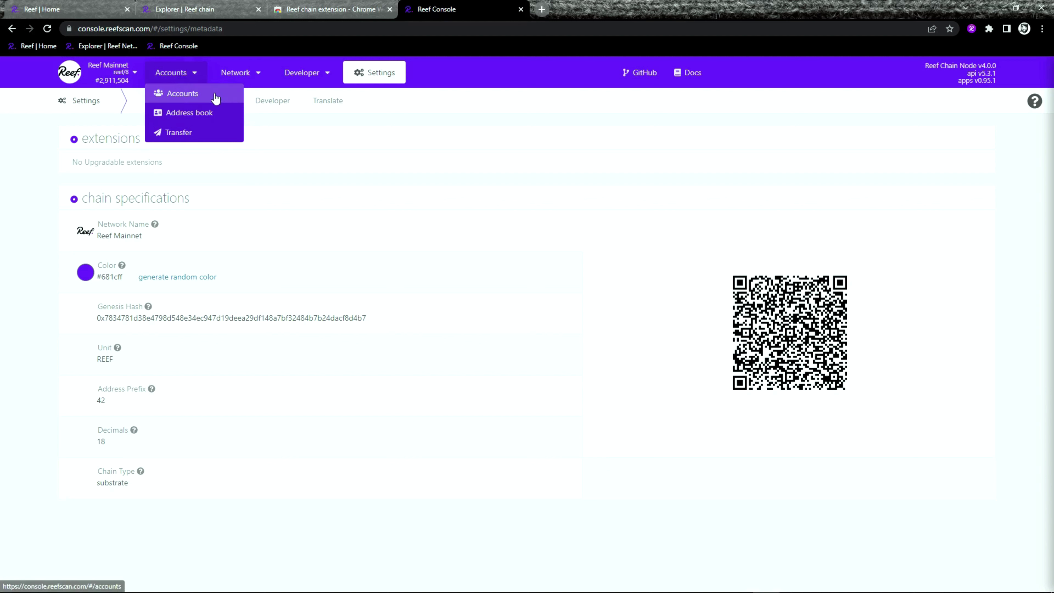
mouse_move(235, 74)
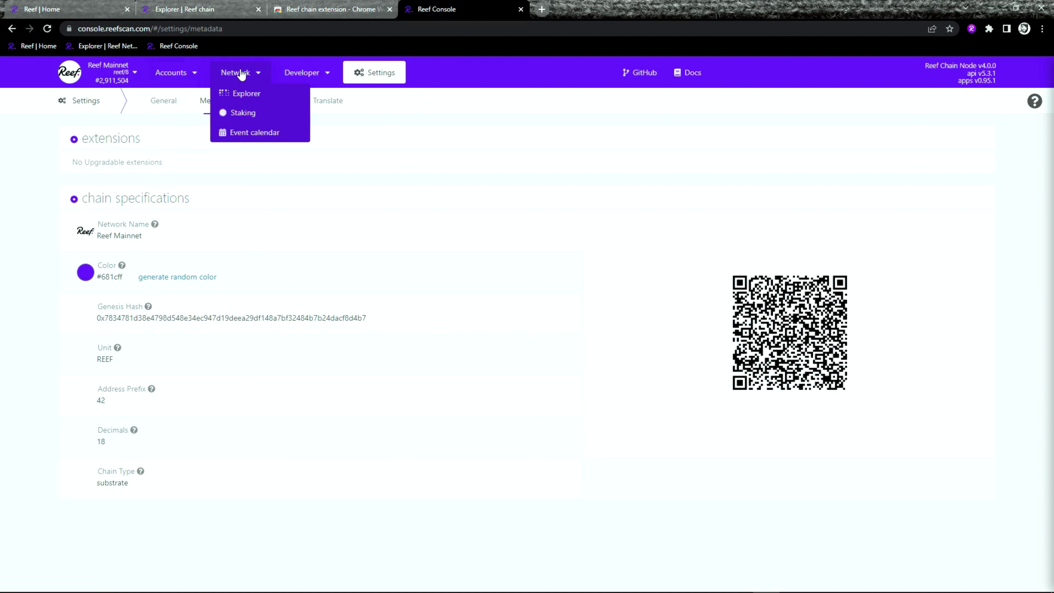
click(243, 112)
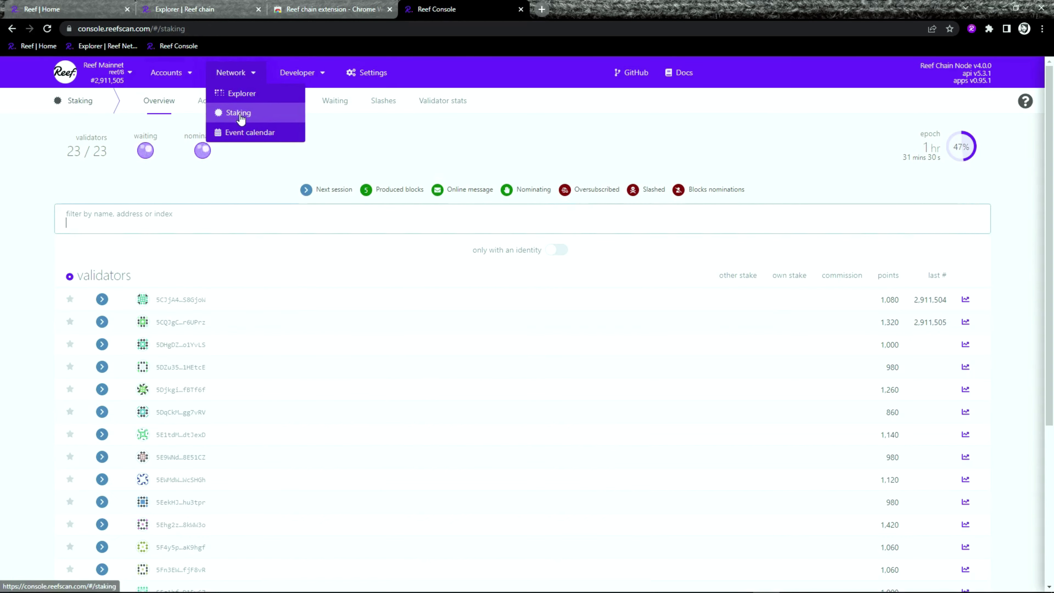
click(244, 101)
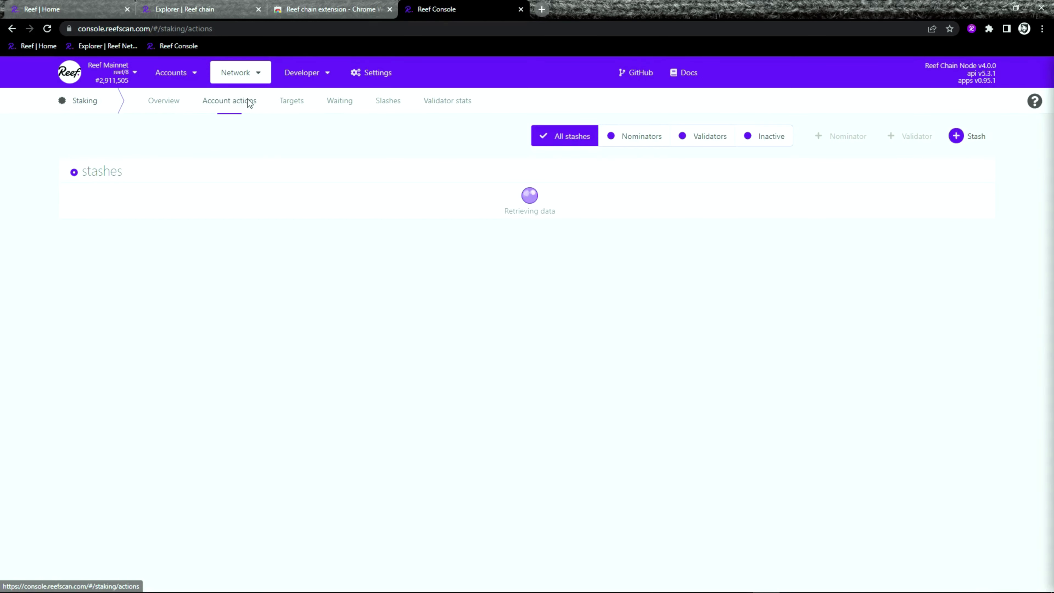
click(977, 137)
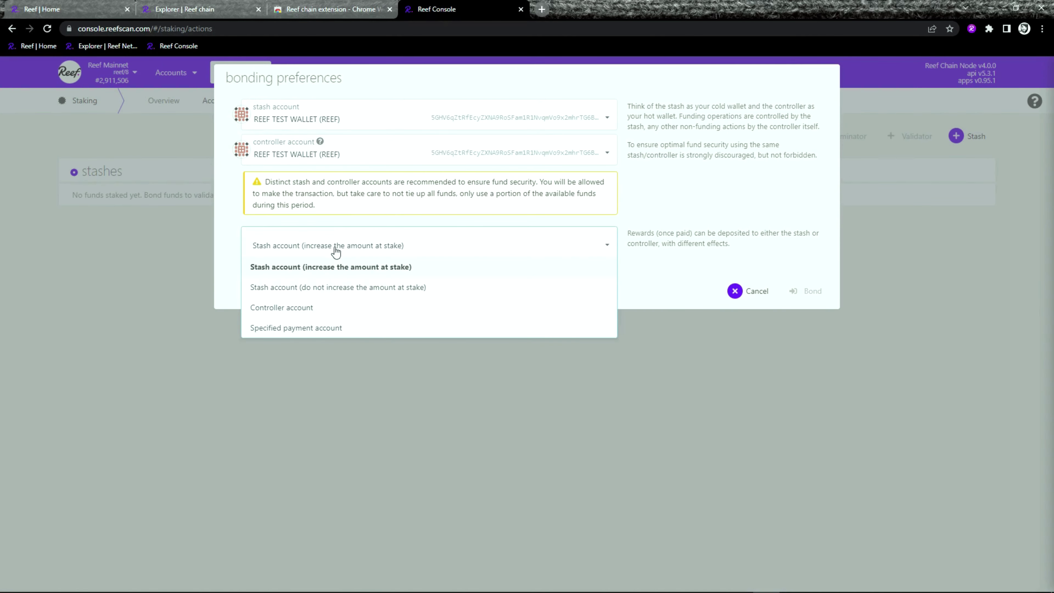
click(340, 267)
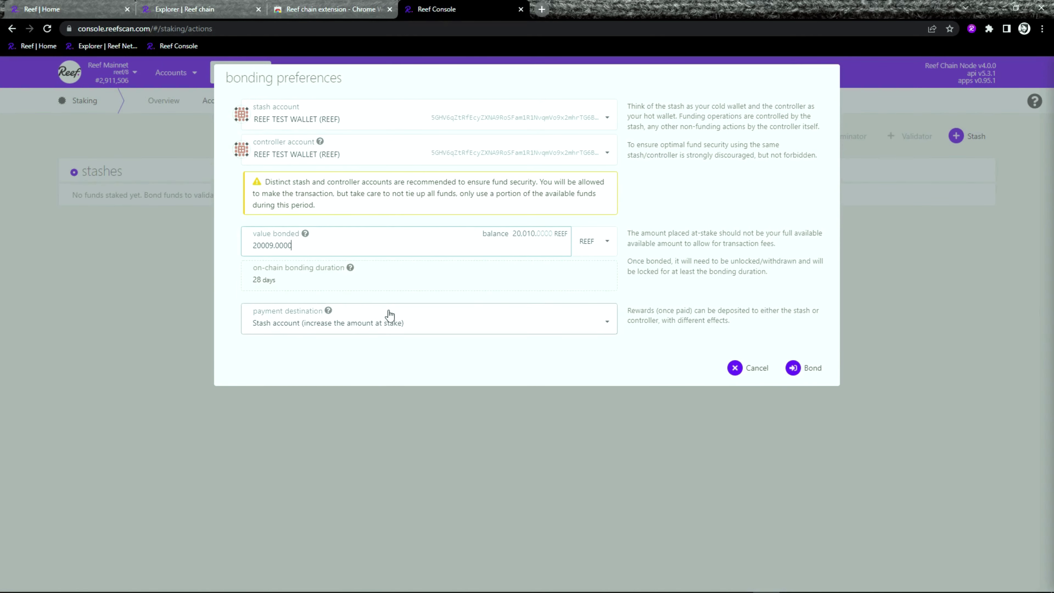
drag(374, 256, 222, 244)
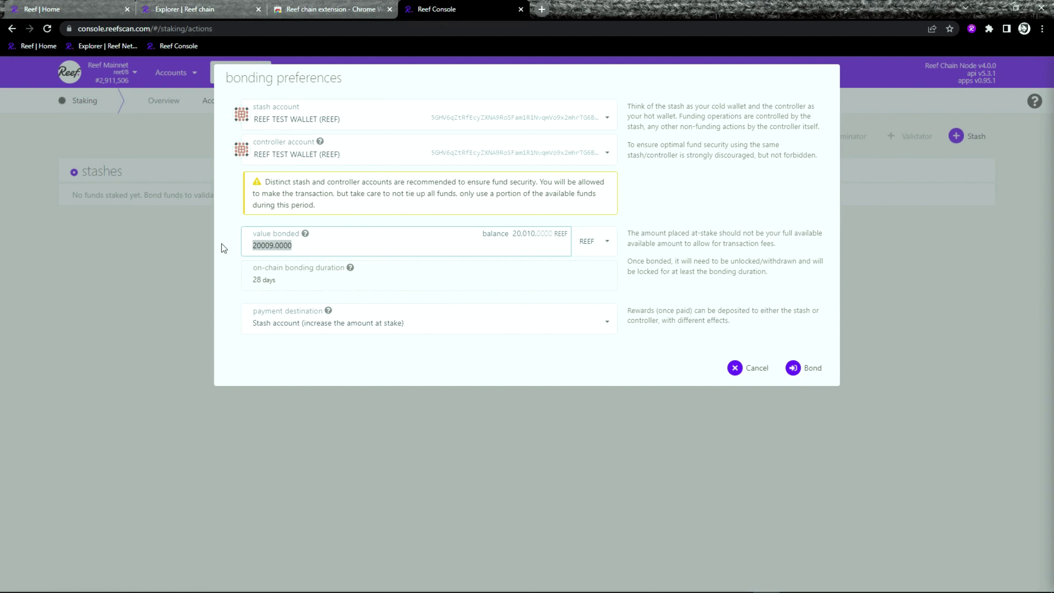
text(20000)
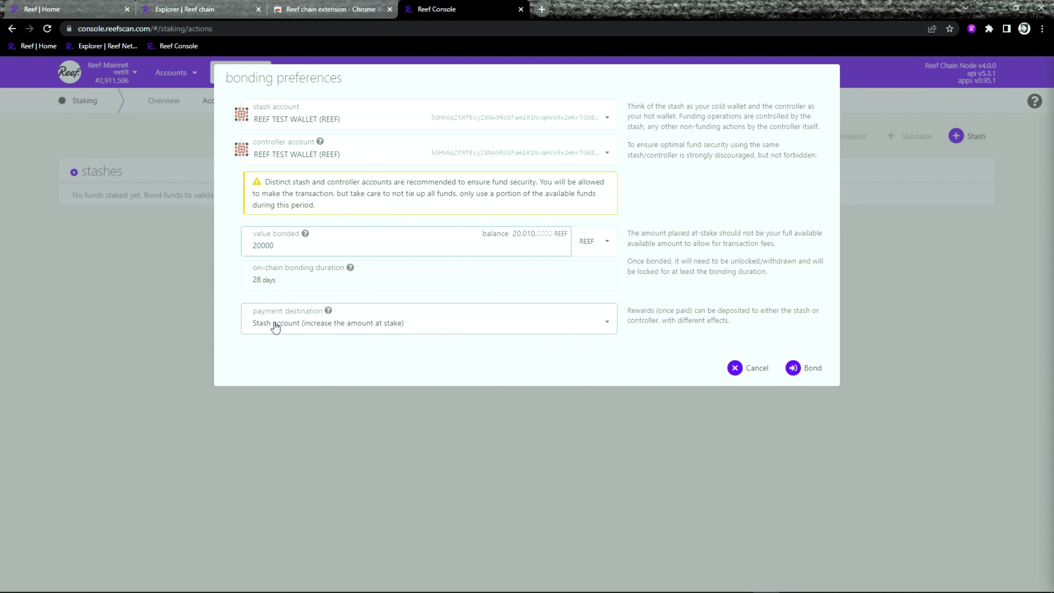
click(441, 324)
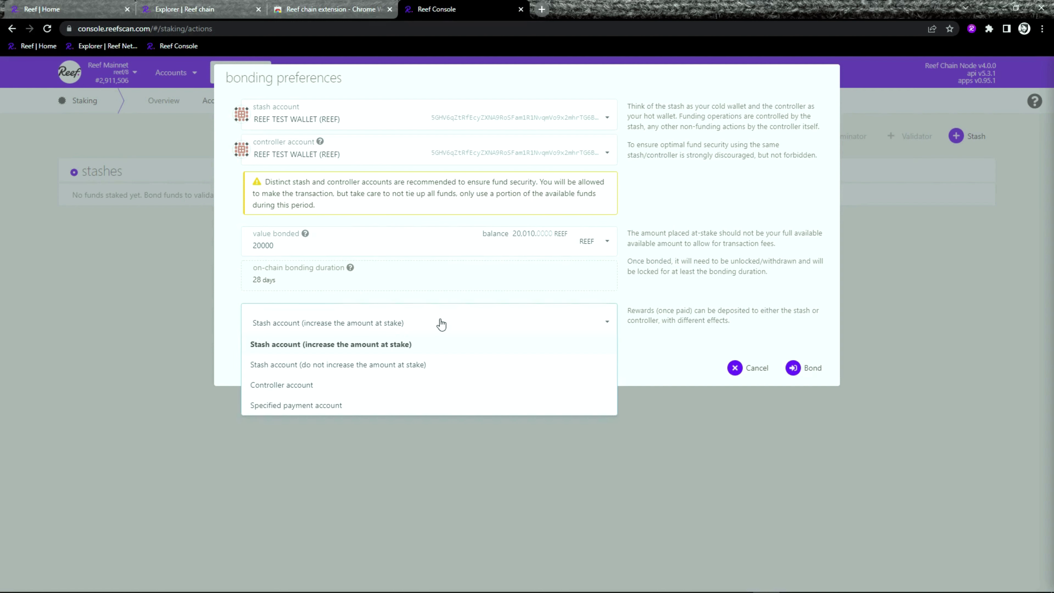
click(422, 347)
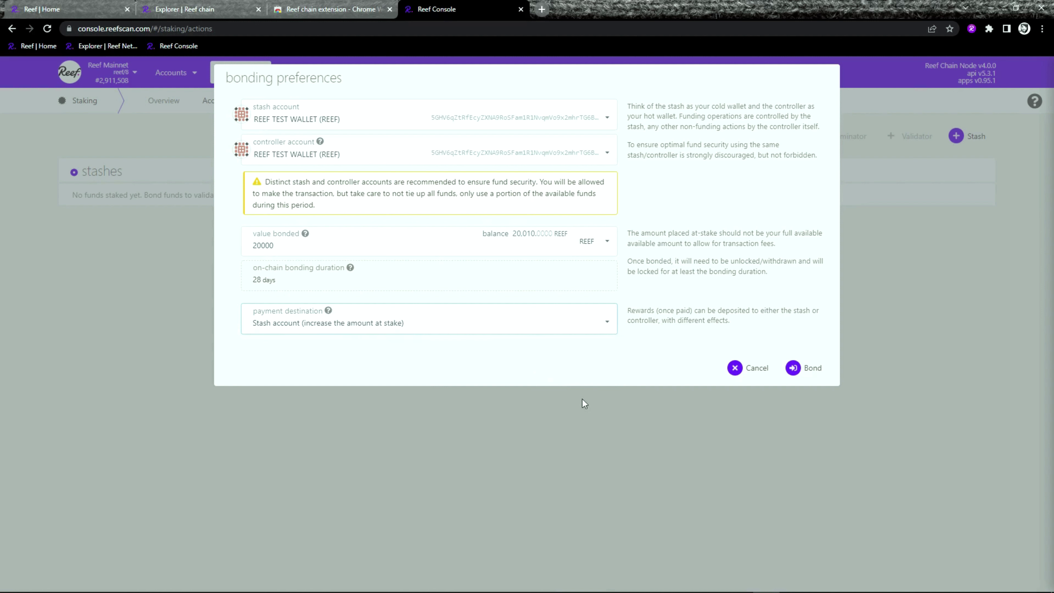
- Submit the bond transaction and sign it in the Reef extension with the account password
click(804, 370)
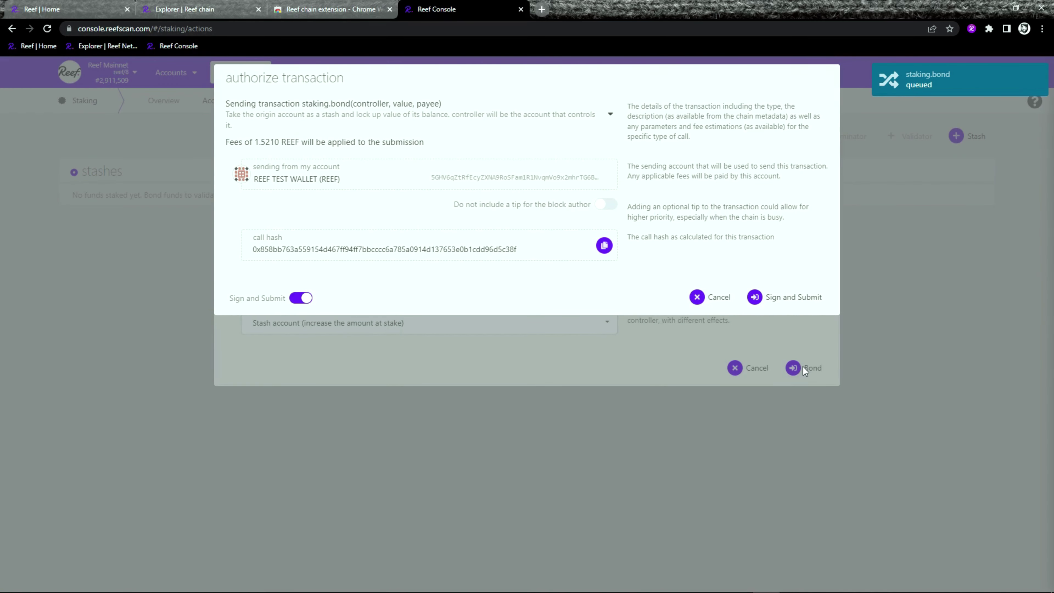
click(797, 297)
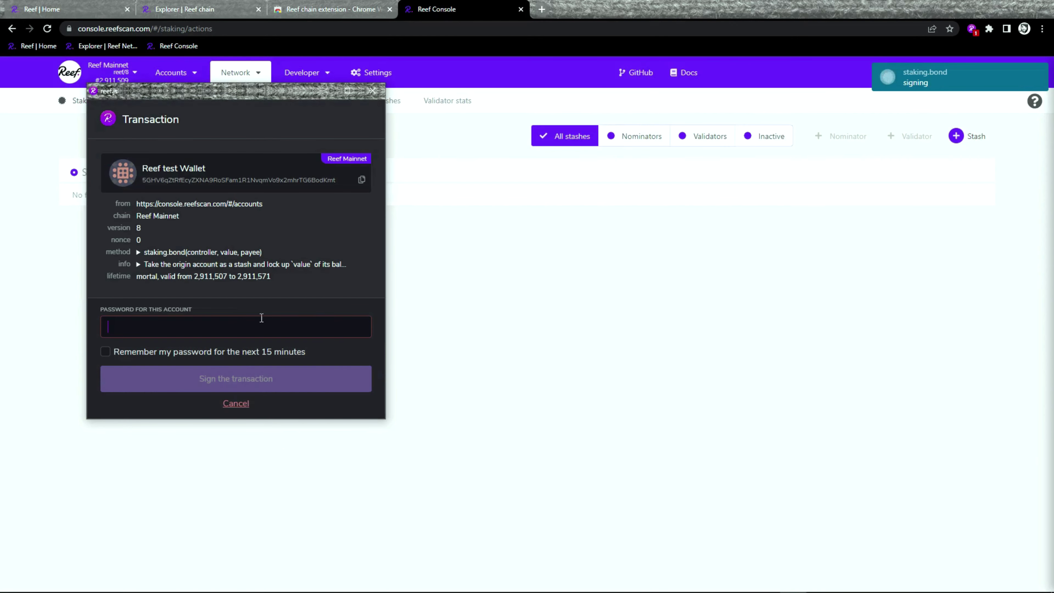
text(•••)
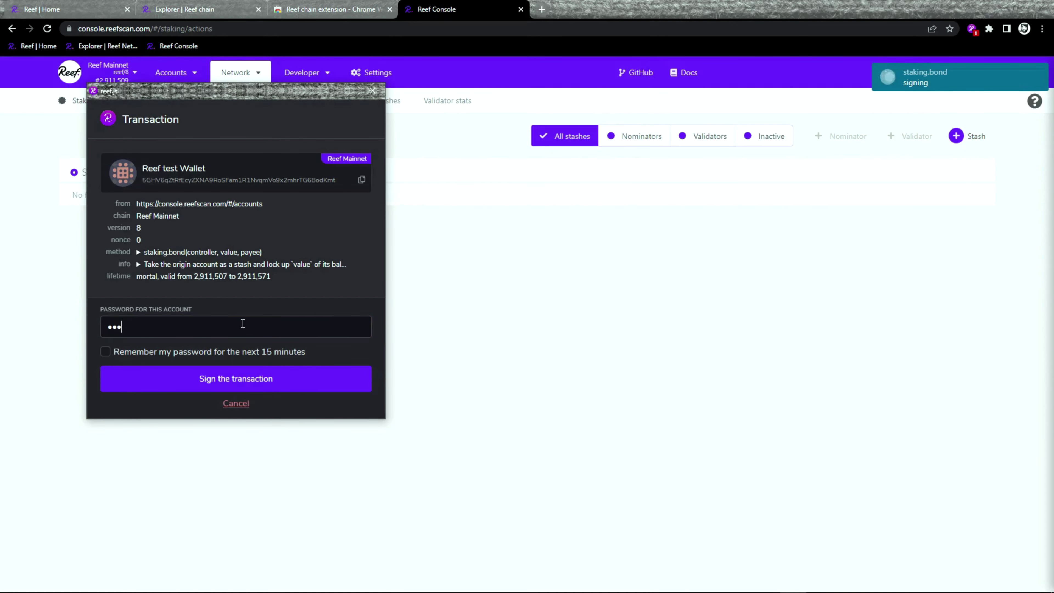
text(•••••••••)
click(286, 376)
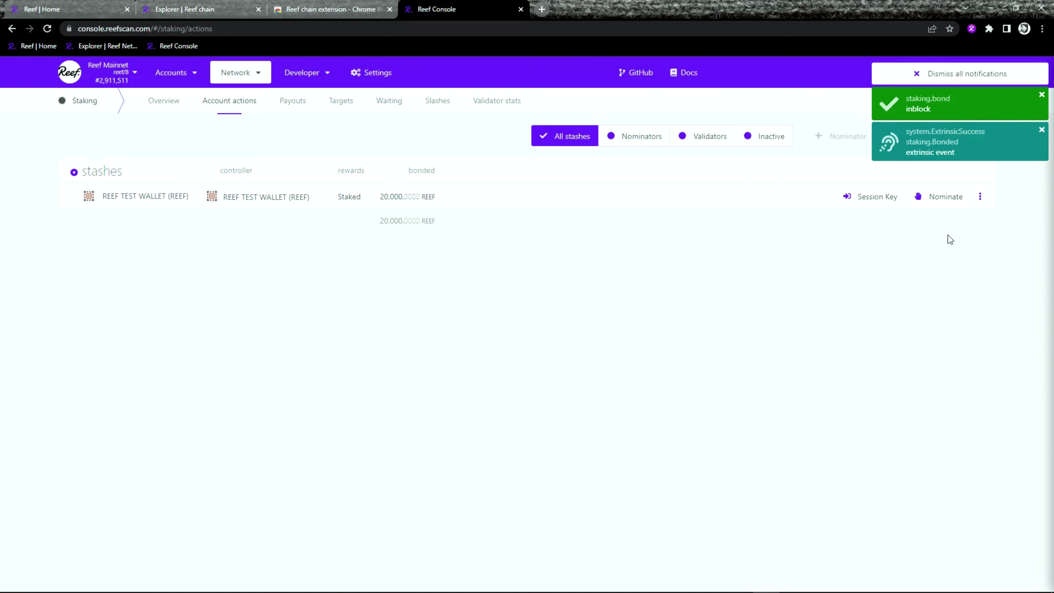
- Start nominating validators for the stash, switch to reefaq.io, and calculate the staking rewards for 20000 REEF in its Staking Calculator
click(949, 197)
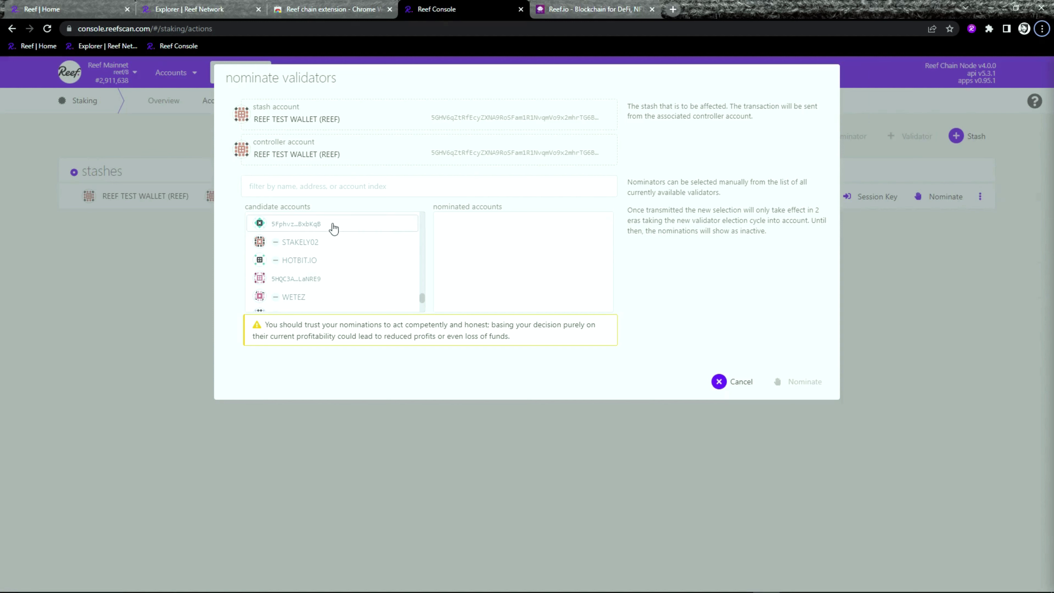
click(572, 12)
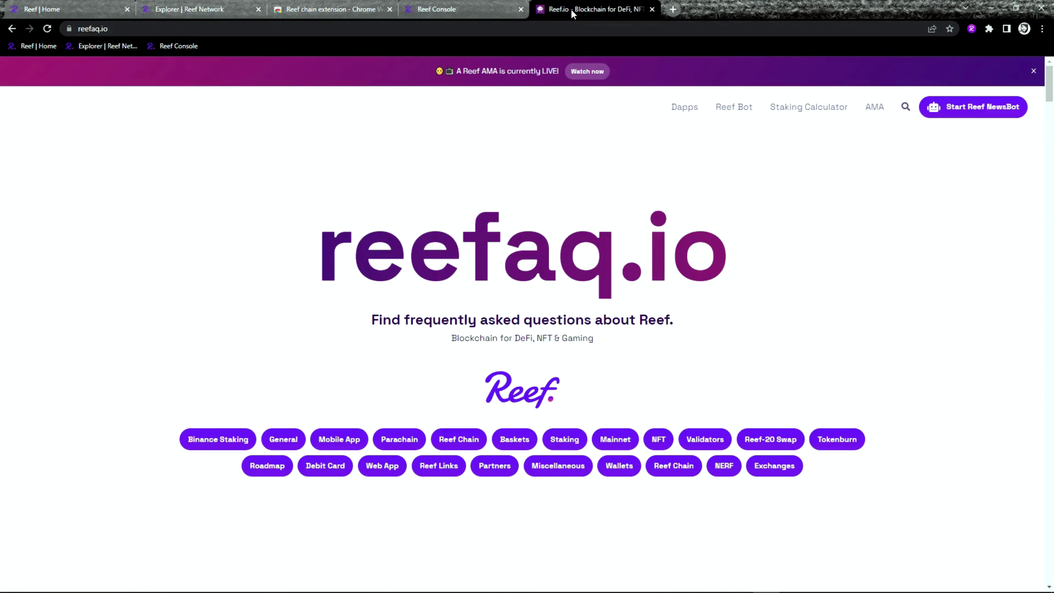
click(117, 27)
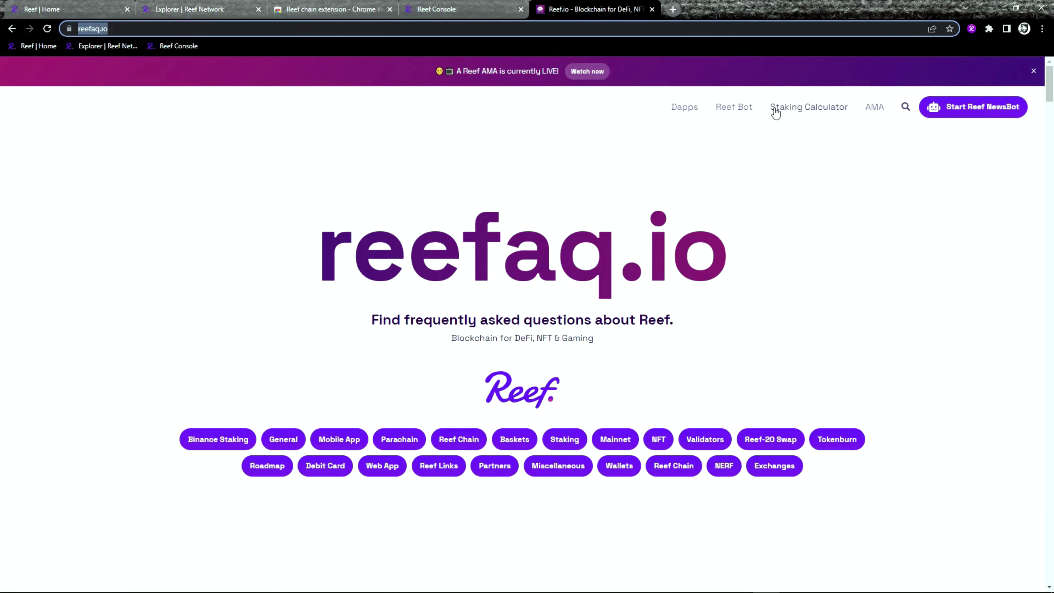
click(834, 108)
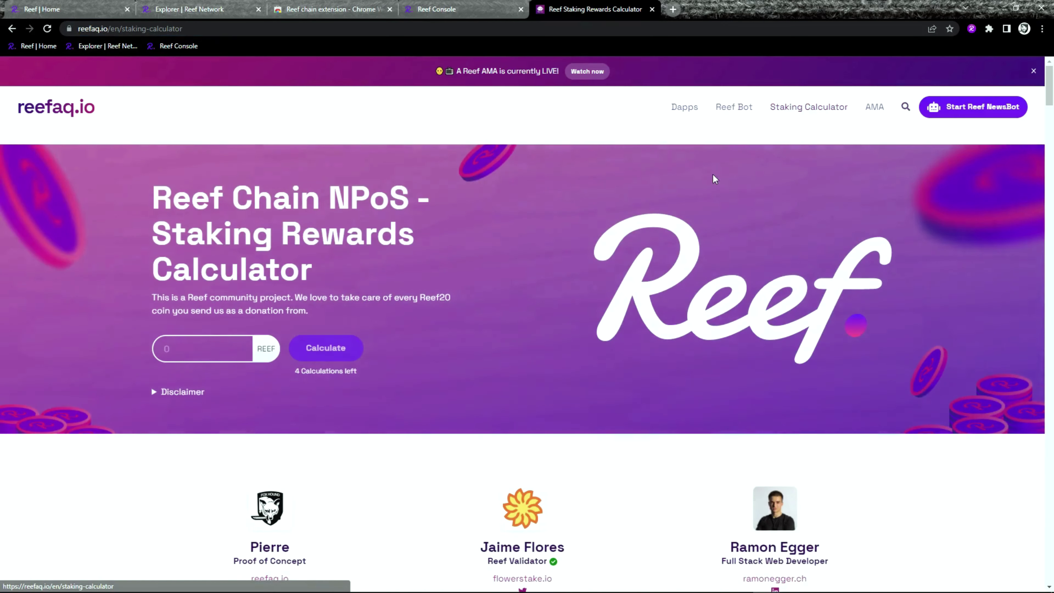
click(210, 340)
text(20000)
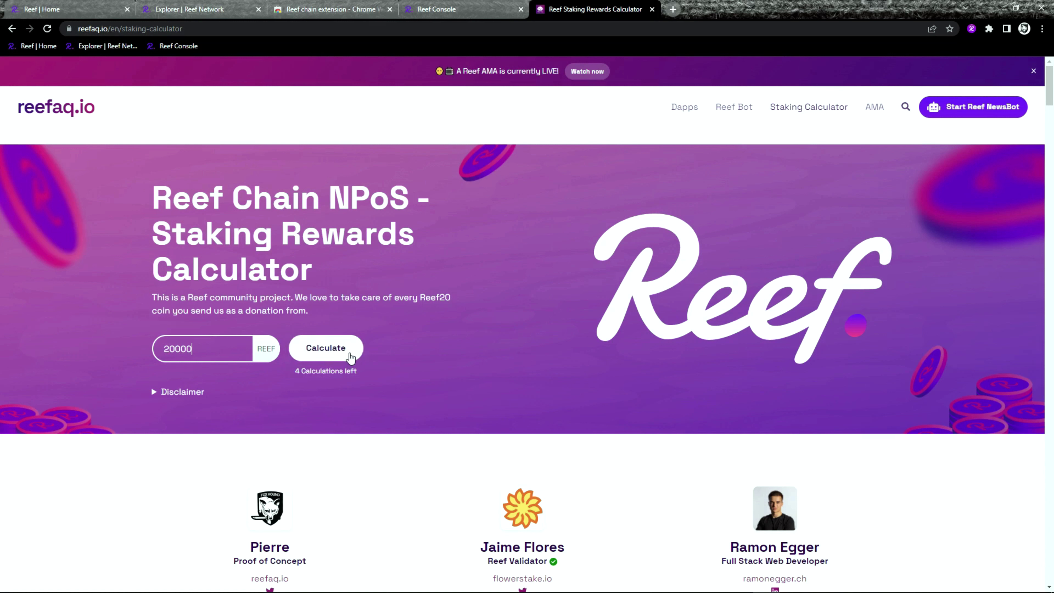
click(348, 358)
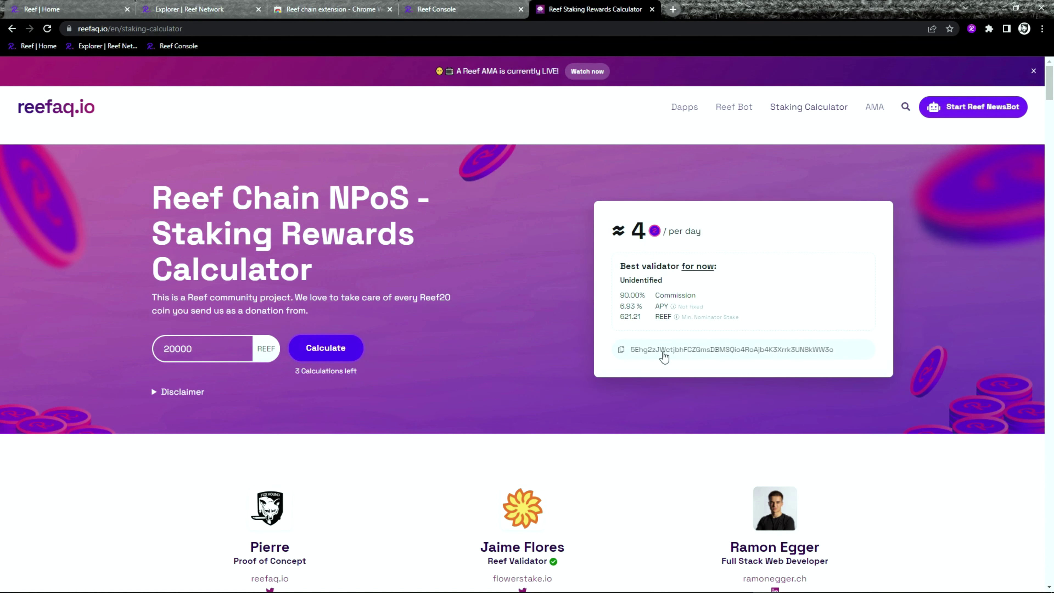
- Back in the Reef Console, filter the candidate validators by the calculator's best validator address and add that validator to the nominated accounts
click(456, 10)
right_click(311, 186)
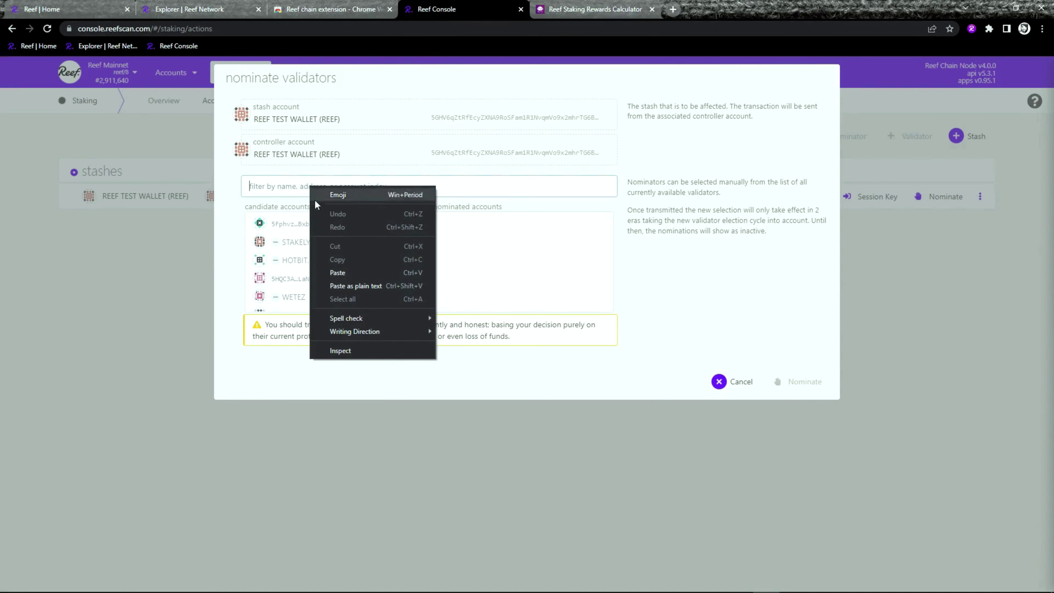
click(346, 274)
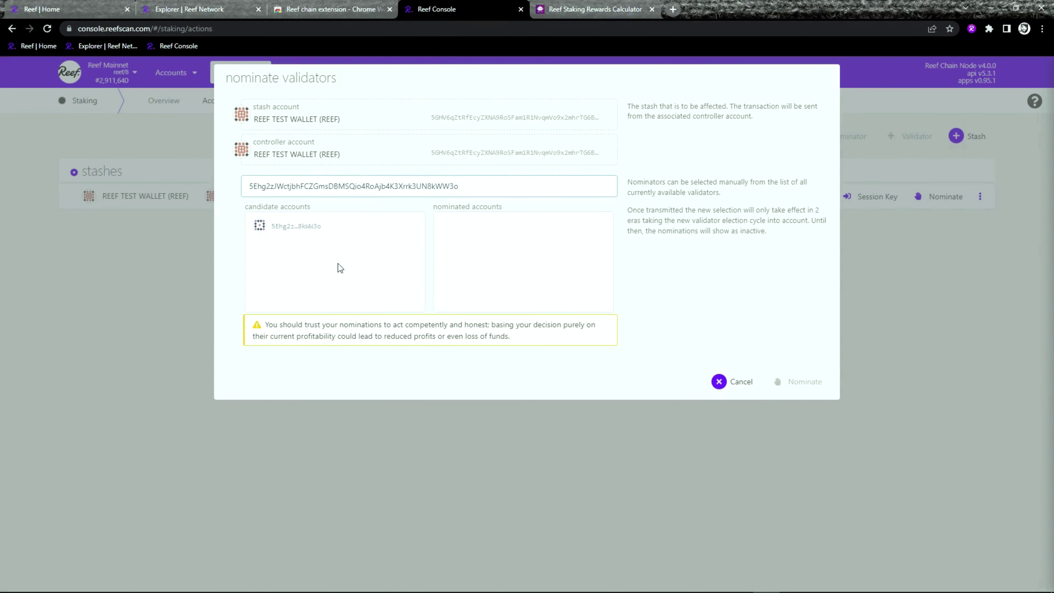
click(298, 228)
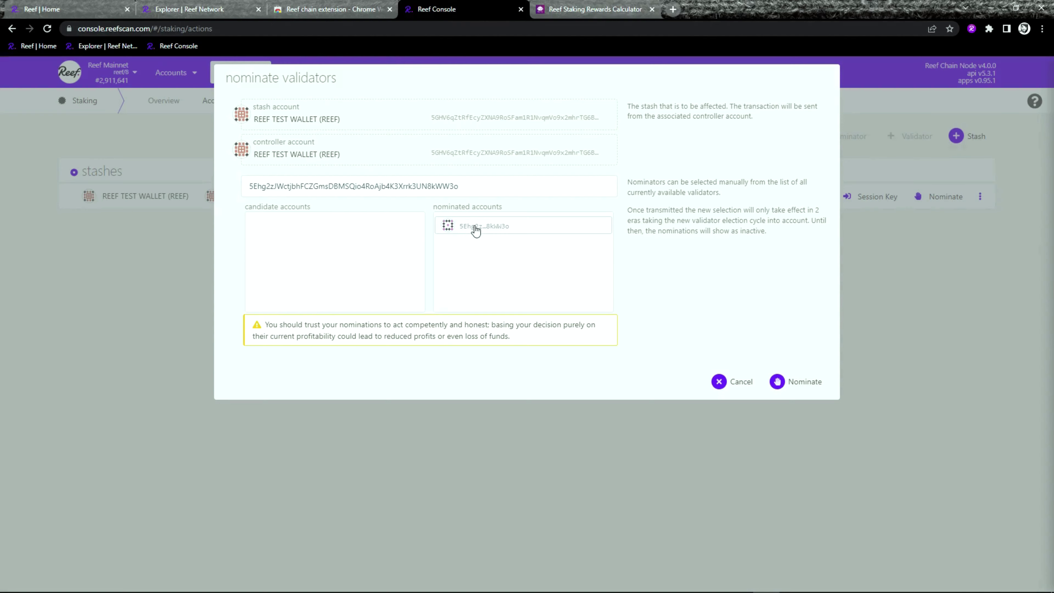
click(475, 229)
click(298, 227)
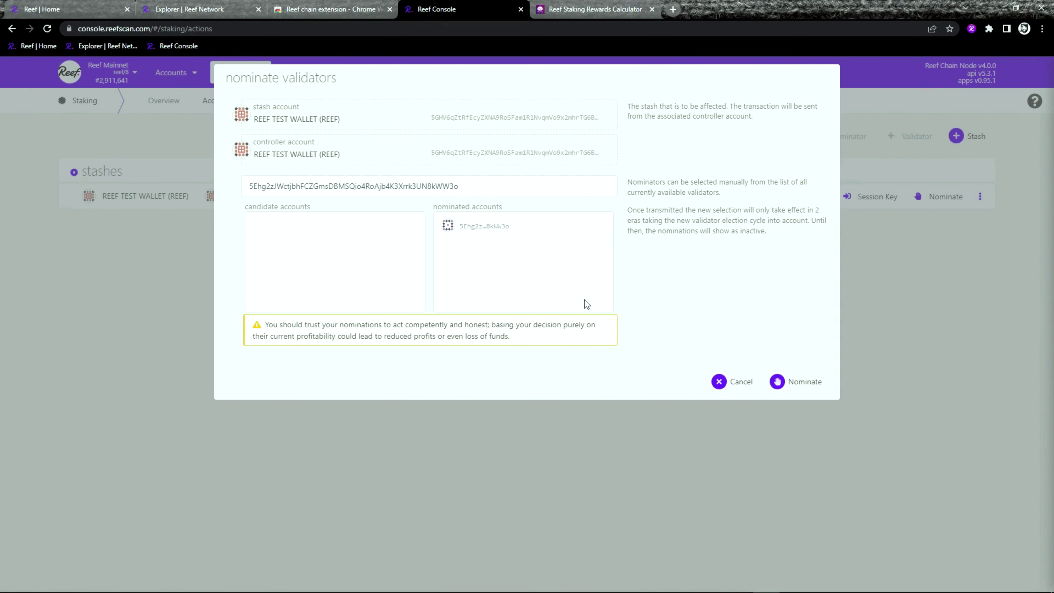
- Submit the nomination transaction and sign it in the Reef extension with the account password
click(791, 382)
click(788, 288)
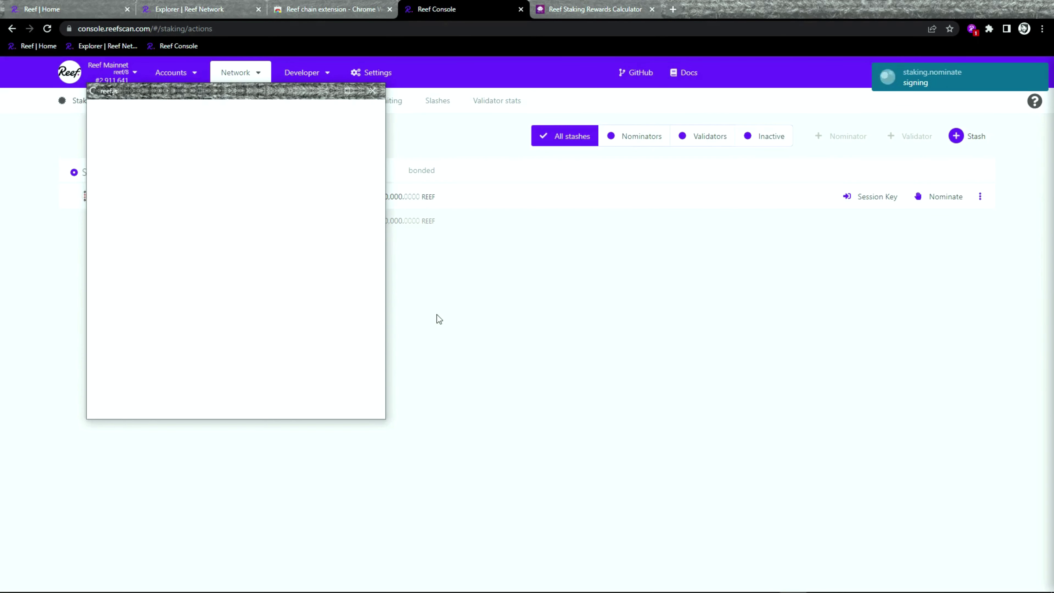
text(••••••••)
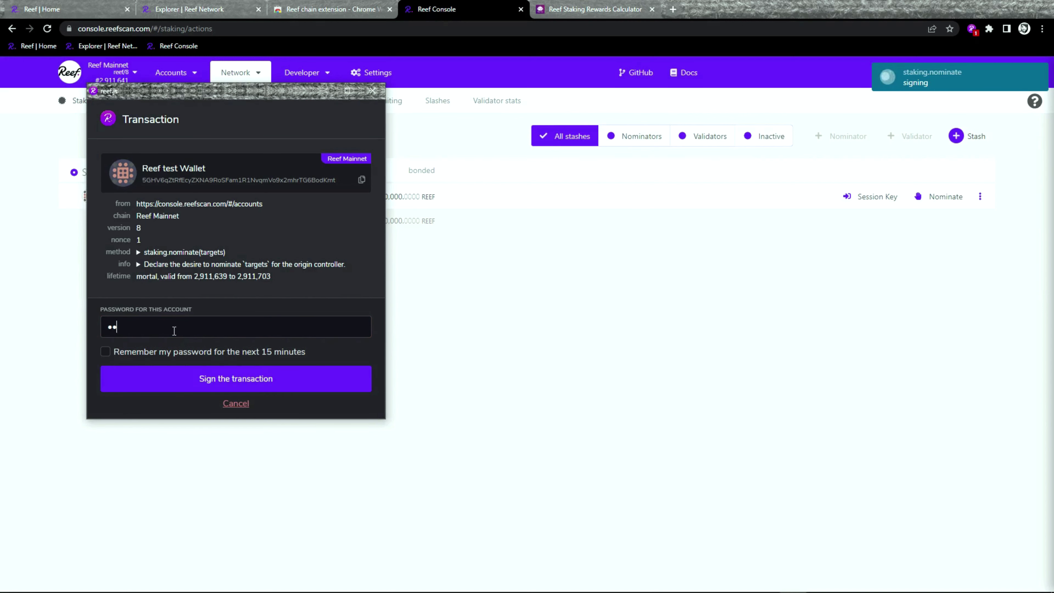
text(•••)
key(Return)
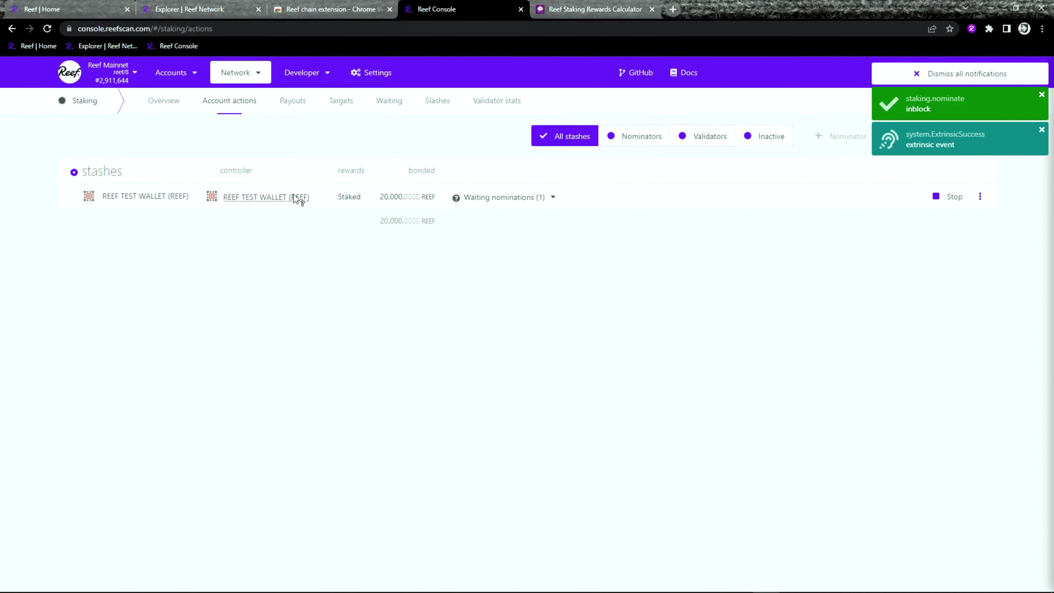
- View the staking overview of validators and return to the accounts page to check the wallet
click(165, 102)
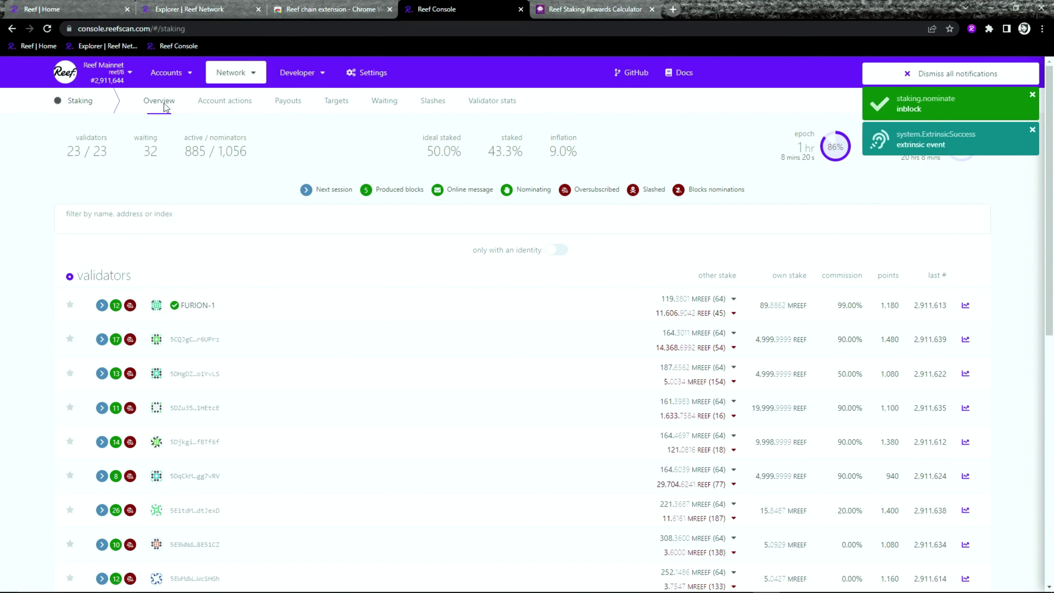
click(175, 93)
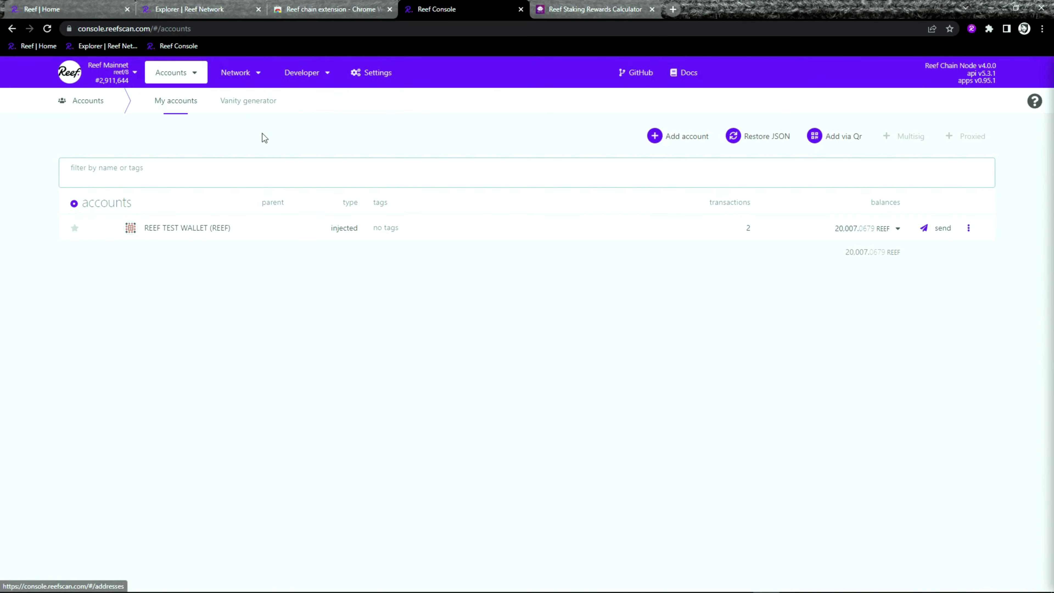
- Expand the test wallet's balance breakdown on the accounts page and copy the wallet address from the Reef extension
click(898, 231)
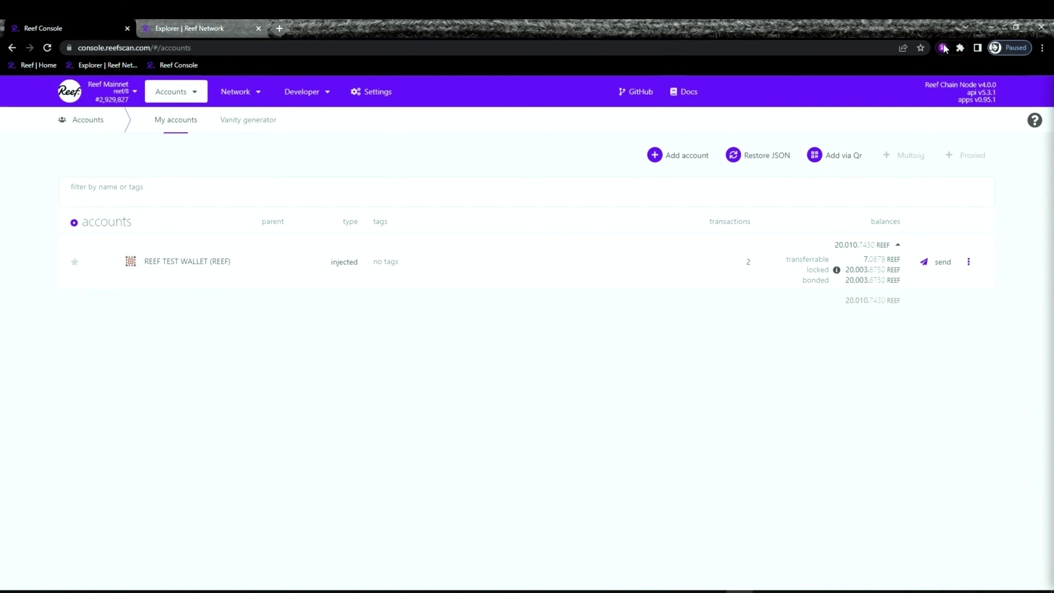
click(942, 48)
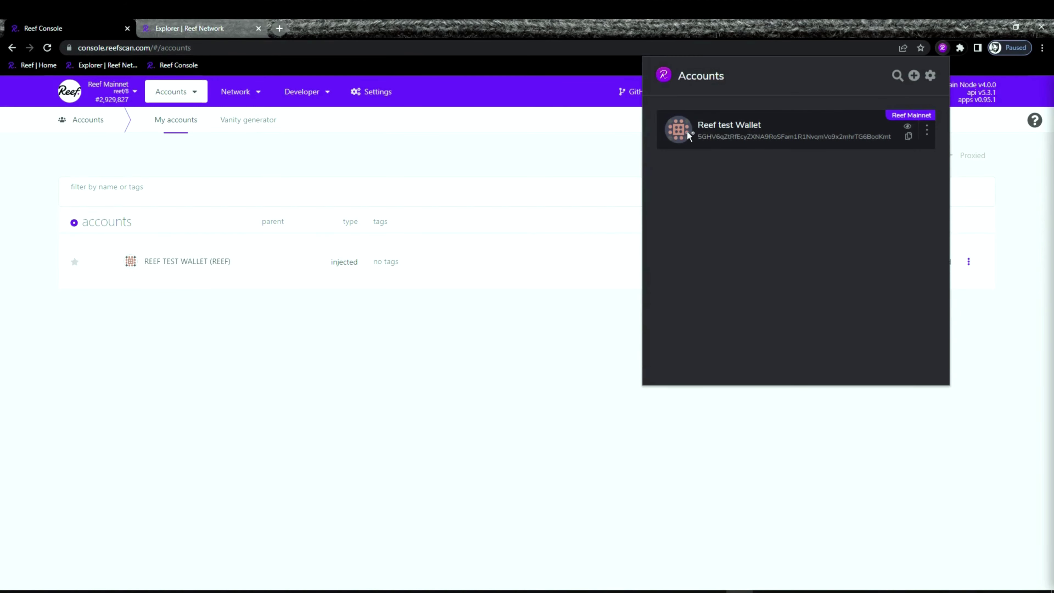
click(689, 134)
- Switch to the Reefscan explorer and look up the account by pasting the copied wallet address into the search
click(213, 25)
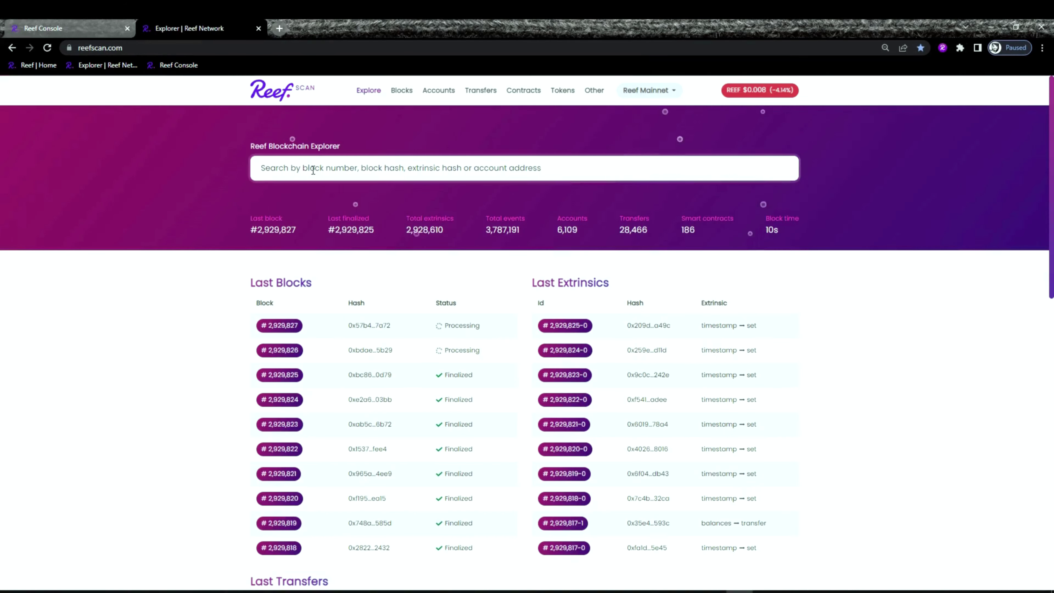
right_click(313, 171)
click(350, 258)
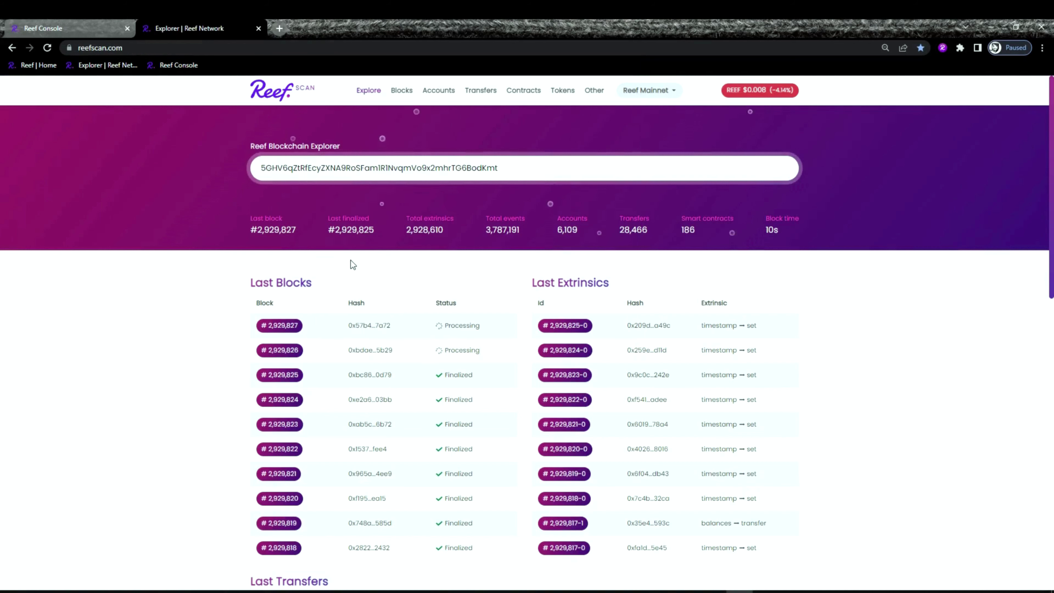
key(Return)
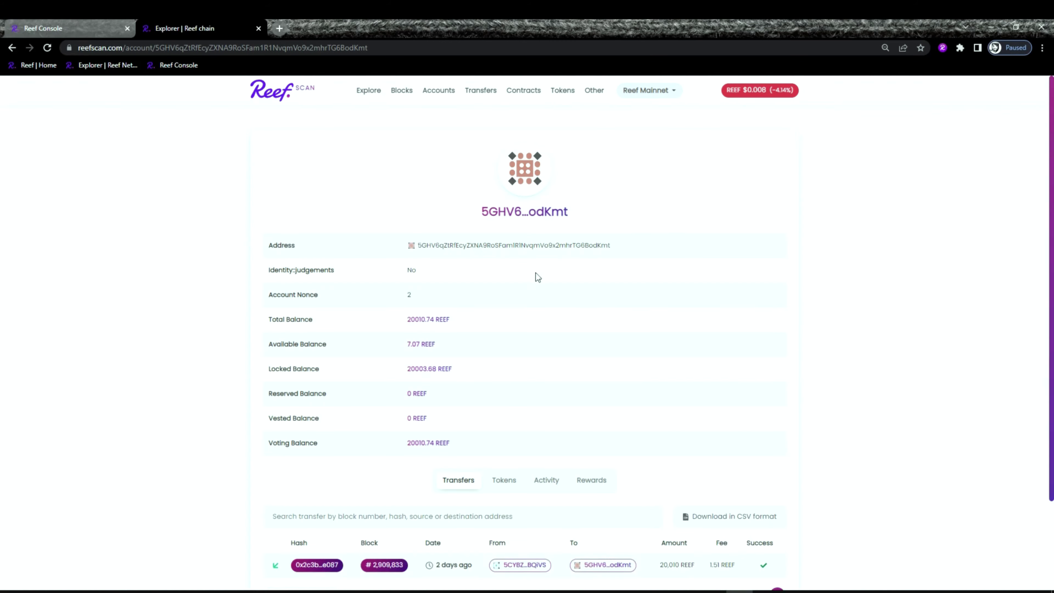
- View the account's staking rewards in Reefscan and examine the reward amount received
scroll(535, 272, down, 3)
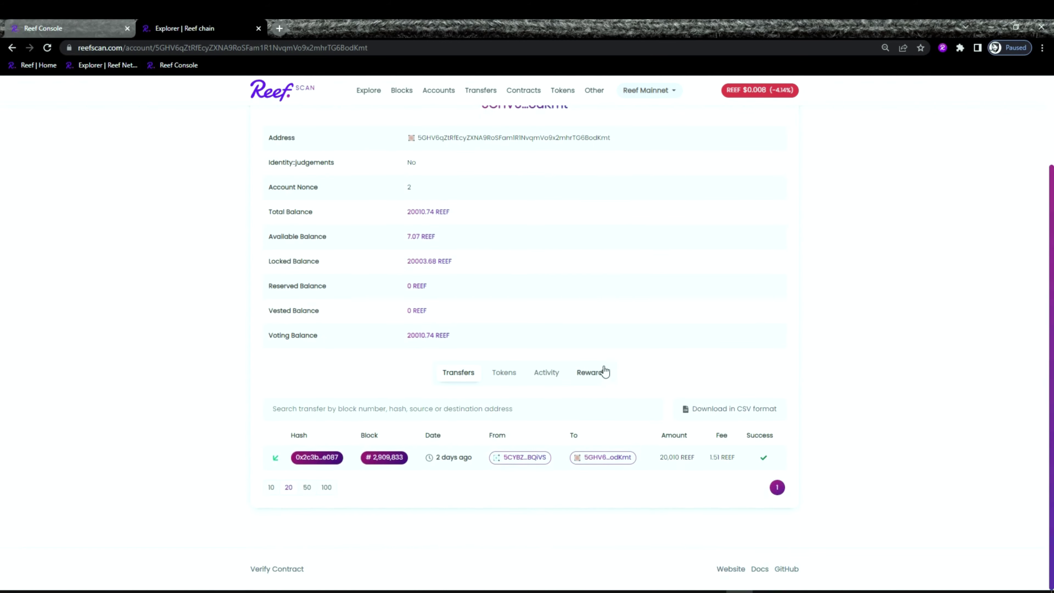
click(585, 376)
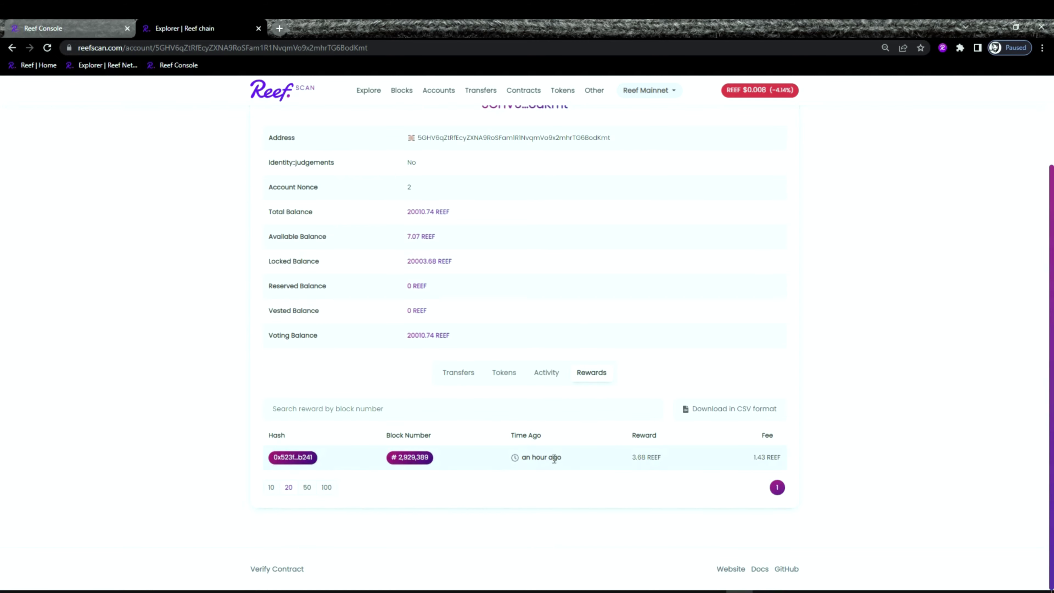
drag(631, 458, 661, 458)
click(696, 460)
- Return to the Reef Console, collapse the balance details, and request to stop nominating for the stash in the staking account actions
click(93, 30)
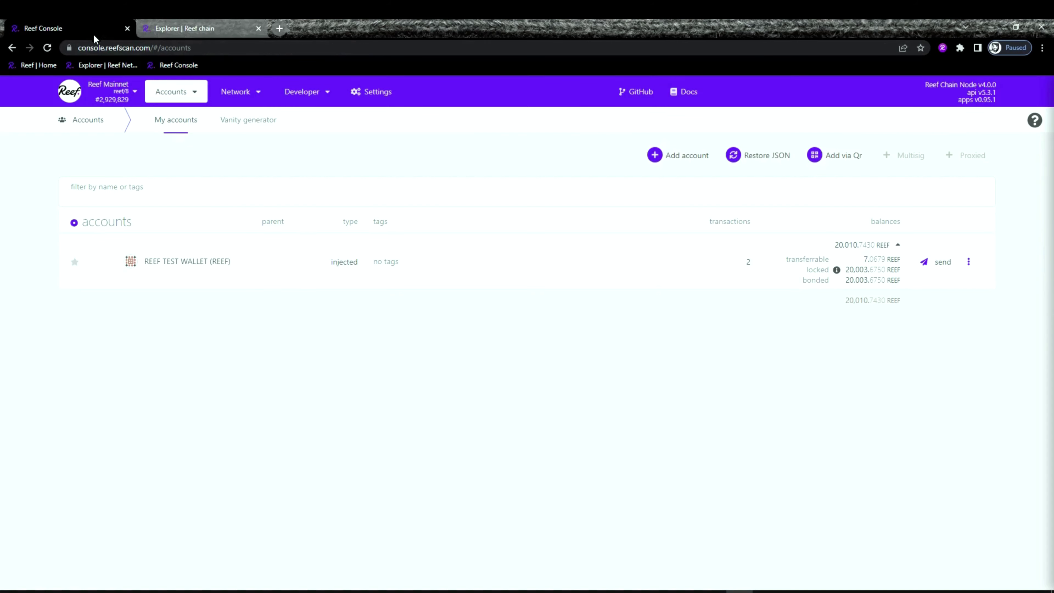
click(897, 245)
mouse_move(248, 96)
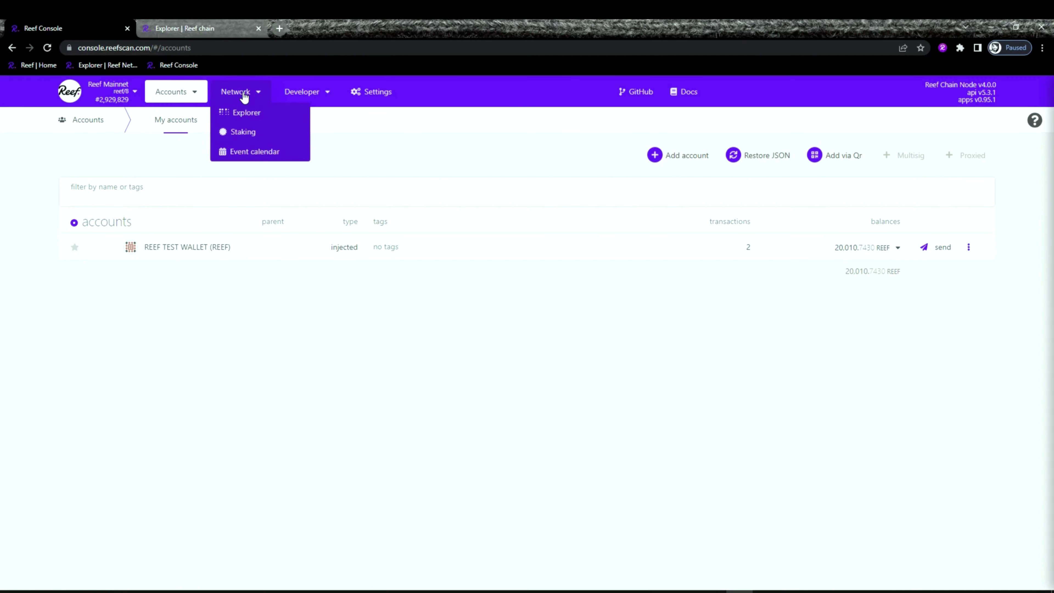
click(243, 131)
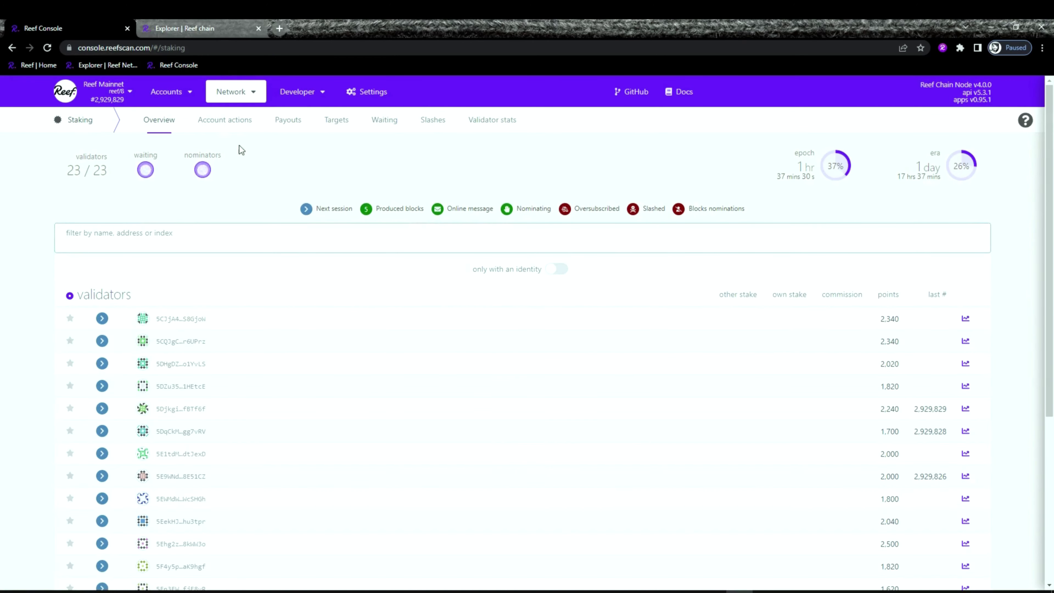
click(249, 124)
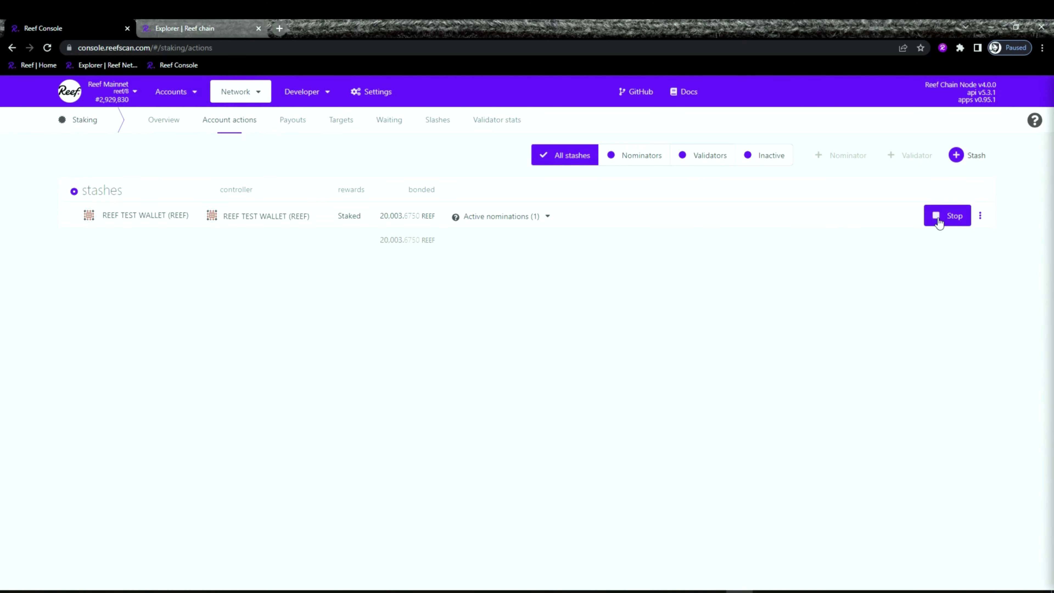
click(955, 216)
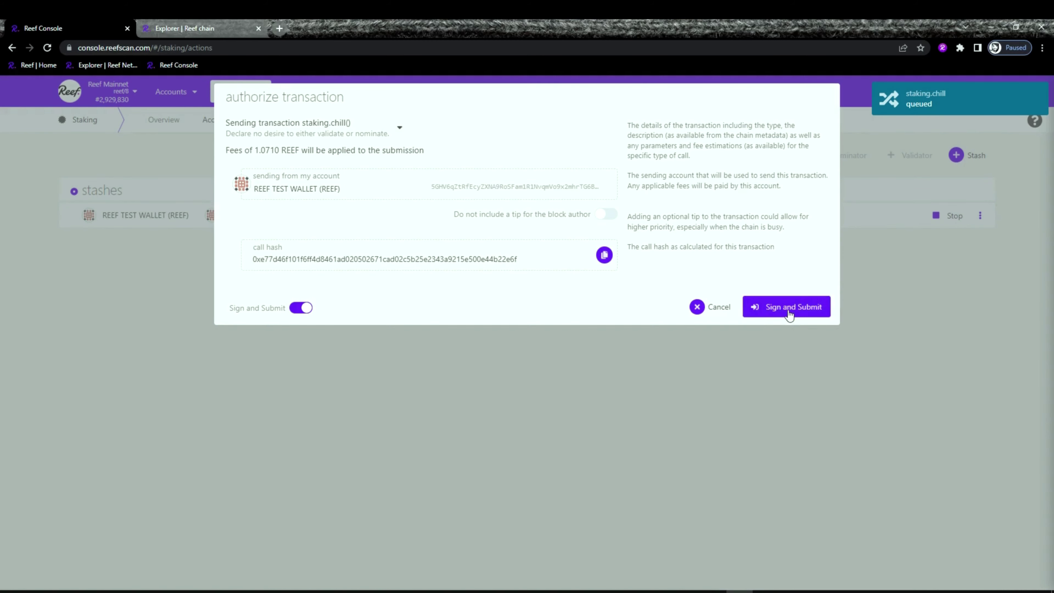
- Submit the staking.chill transaction and sign it in the Reef extension with the account password
click(825, 310)
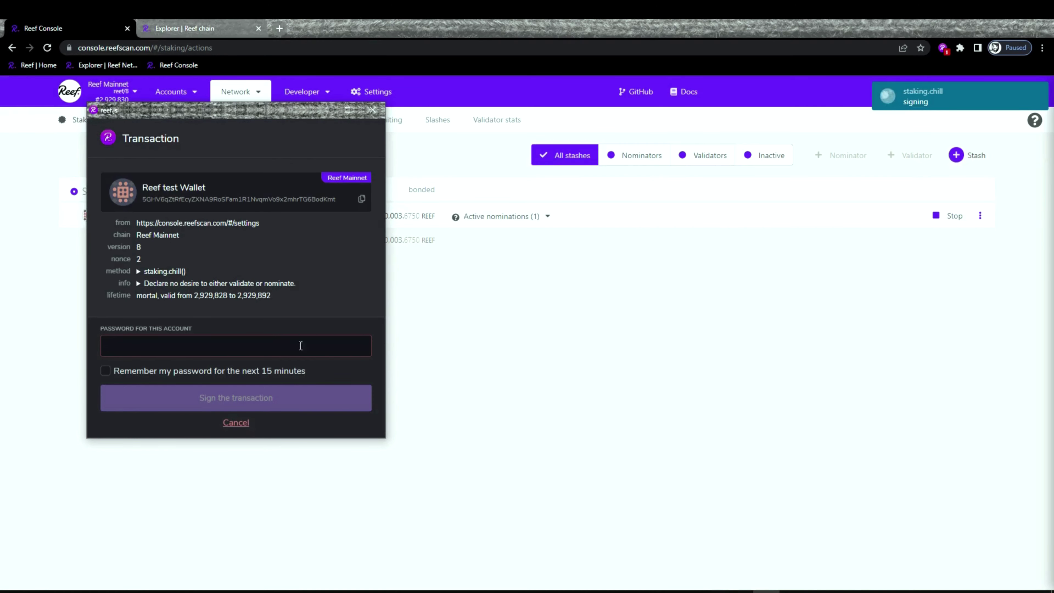
text(••••)
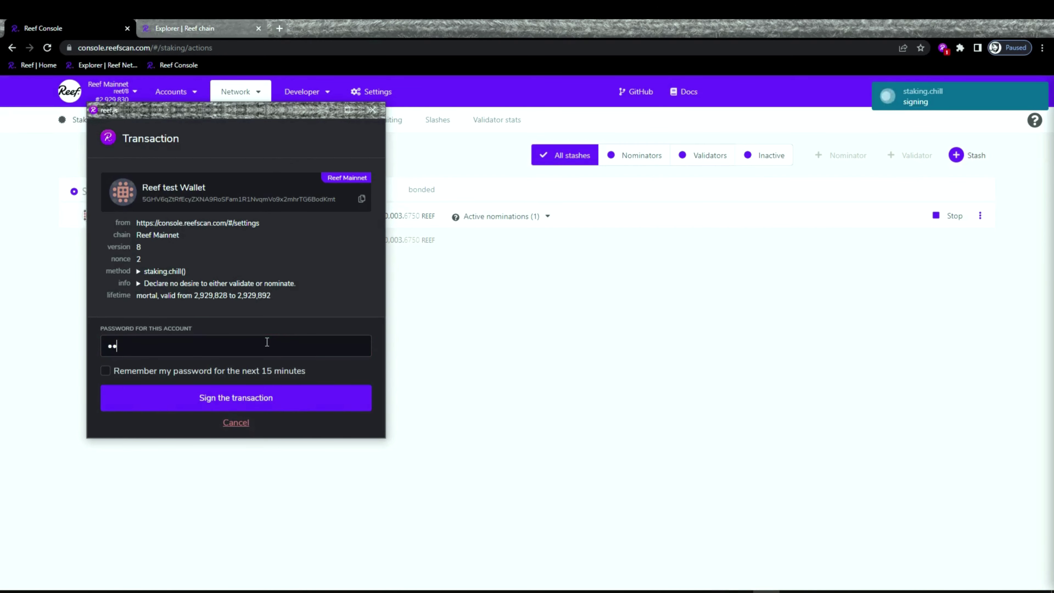
text(•••••)
key(Return)
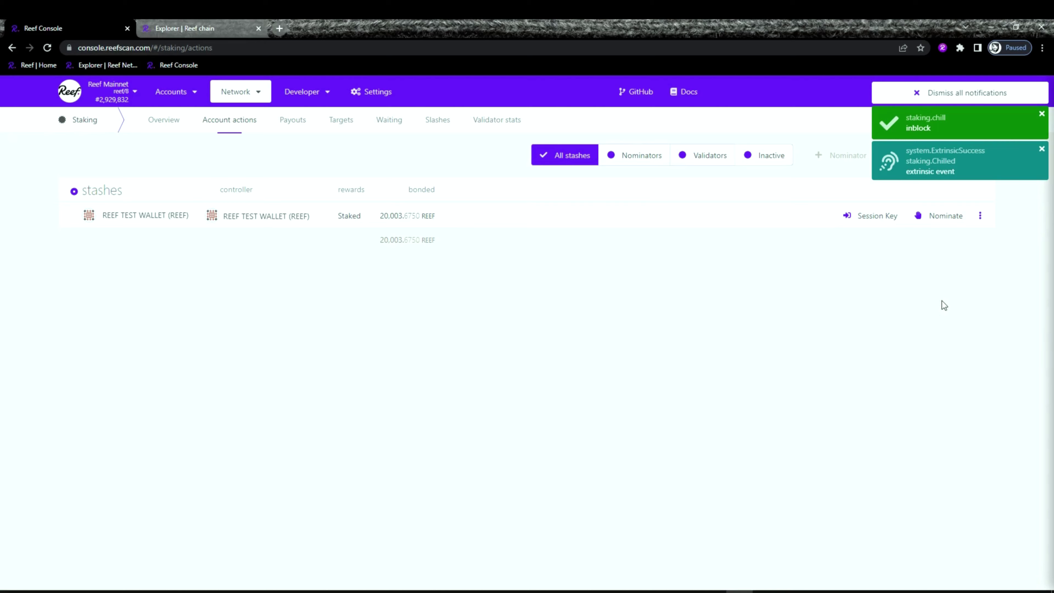
- Request unbonding of the stash's funds with the all bonded option enabled
click(982, 215)
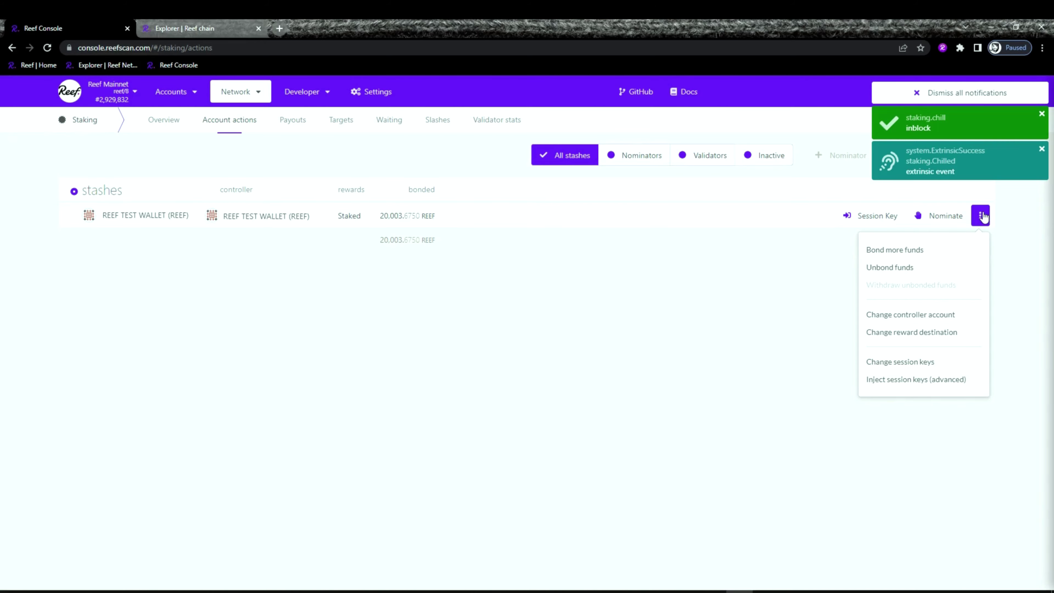
click(913, 272)
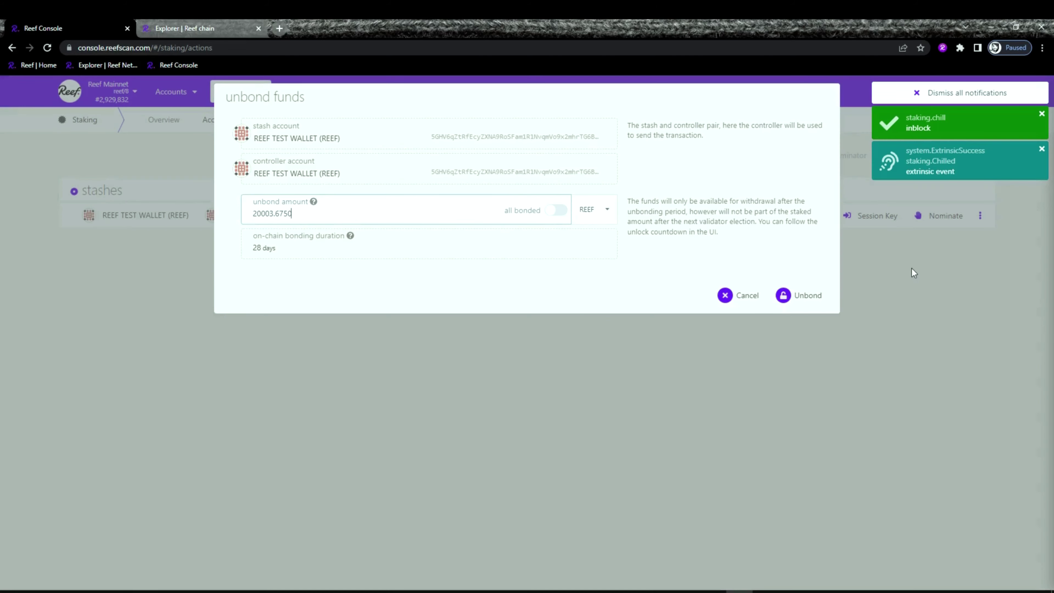
click(561, 213)
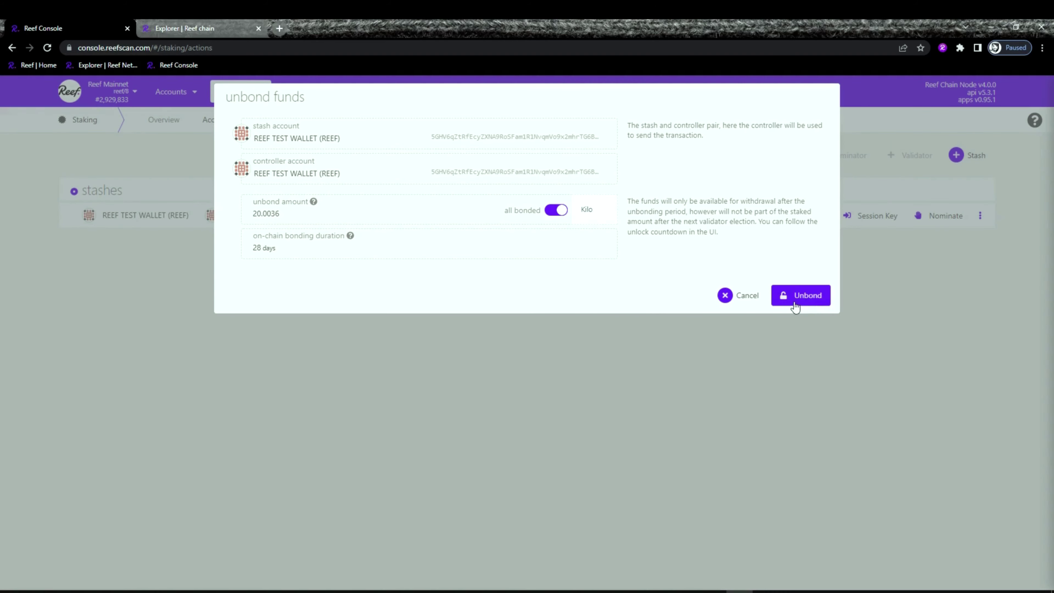
click(827, 297)
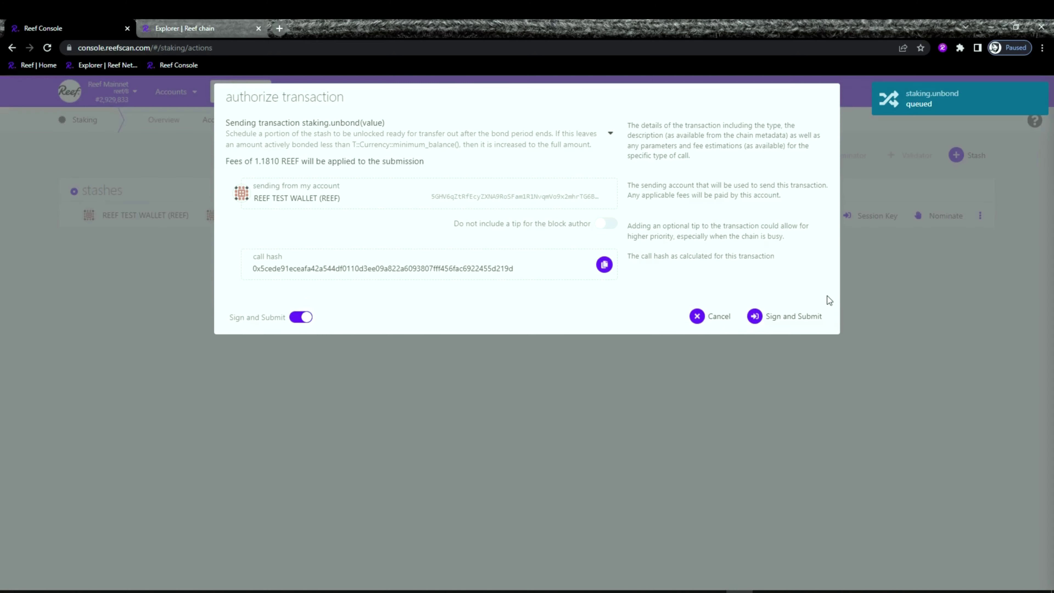
- Submit the staking.unbond transaction and sign it in the Reef extension with the account password
click(822, 318)
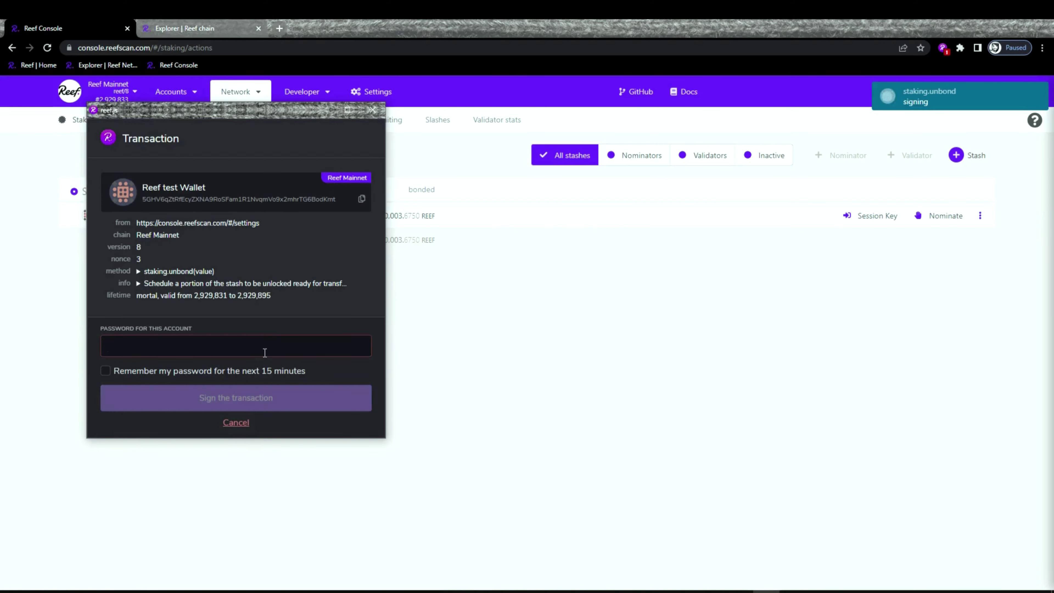
text(•••••)
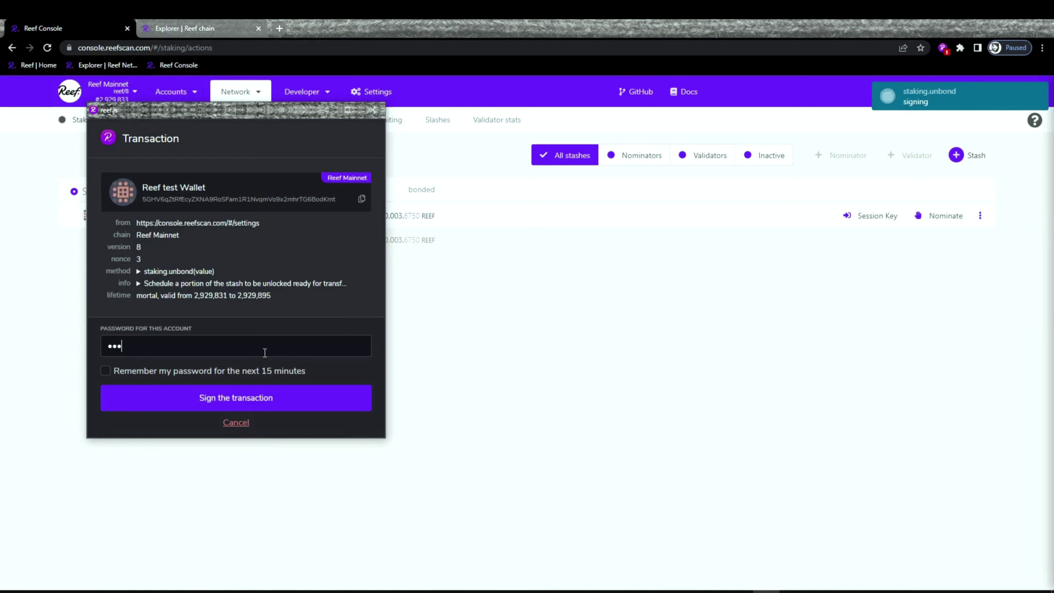
text(•••••••)
click(302, 398)
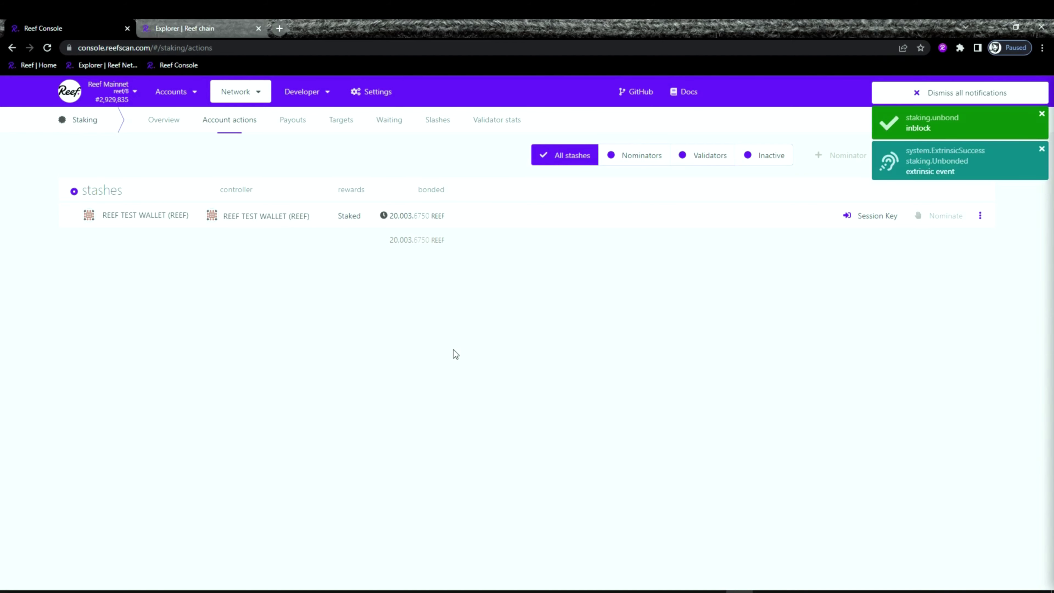
mouse_move(385, 218)
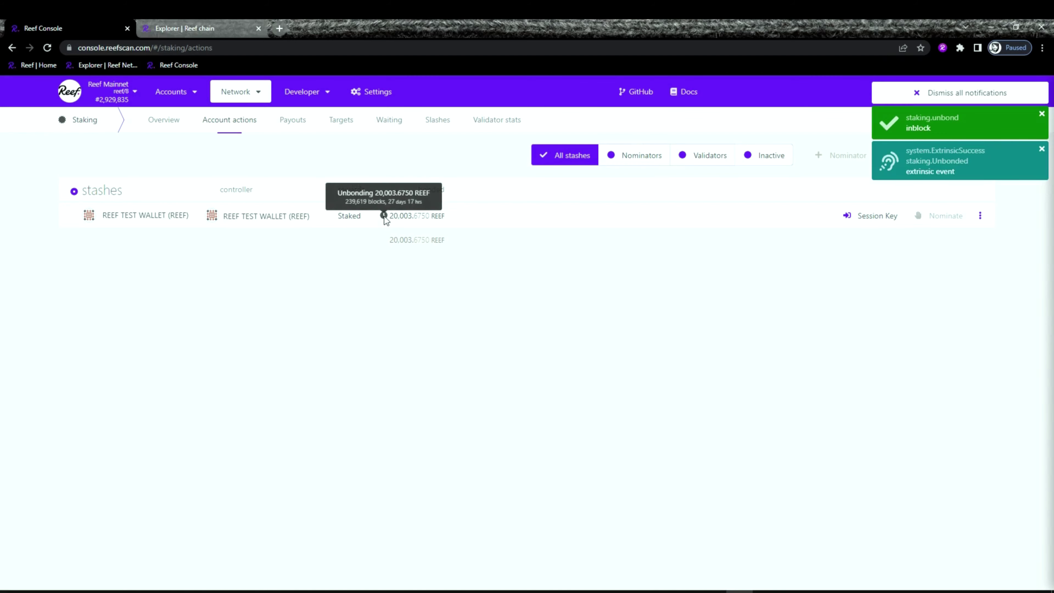